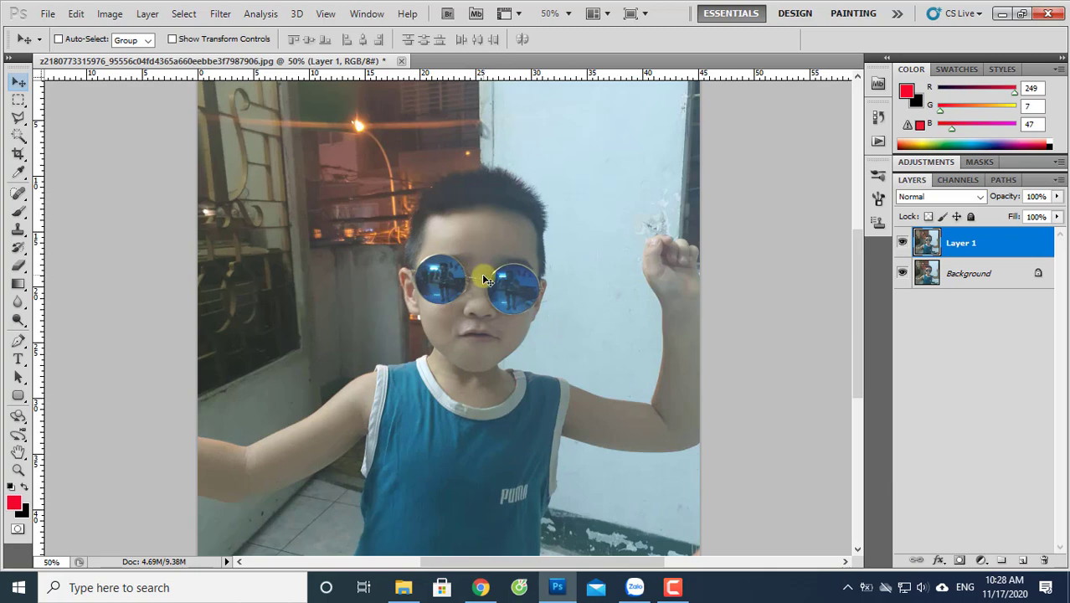
Remove the extra layer, leaving only Background, then duplicate Background as Layer 1
key(ctrl+minus)
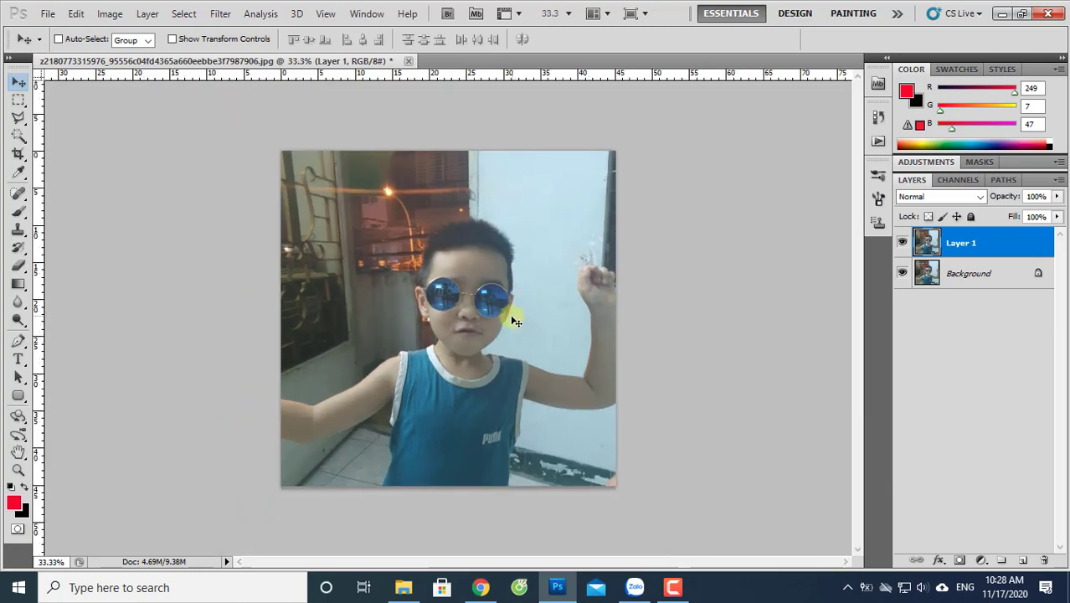
key(ctrl+plus)
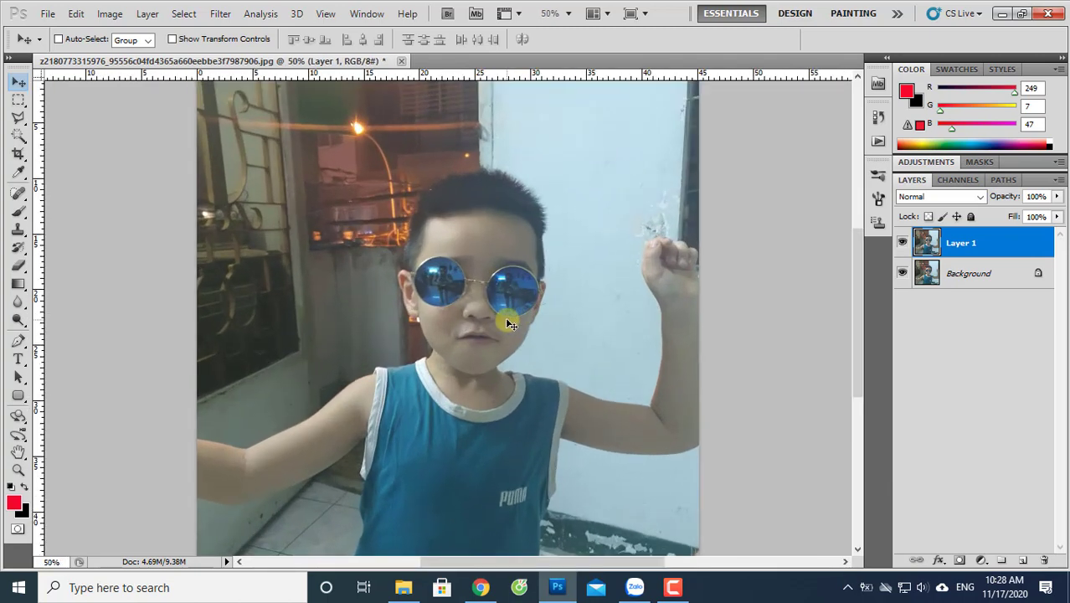
key(ctrl+alt+z)
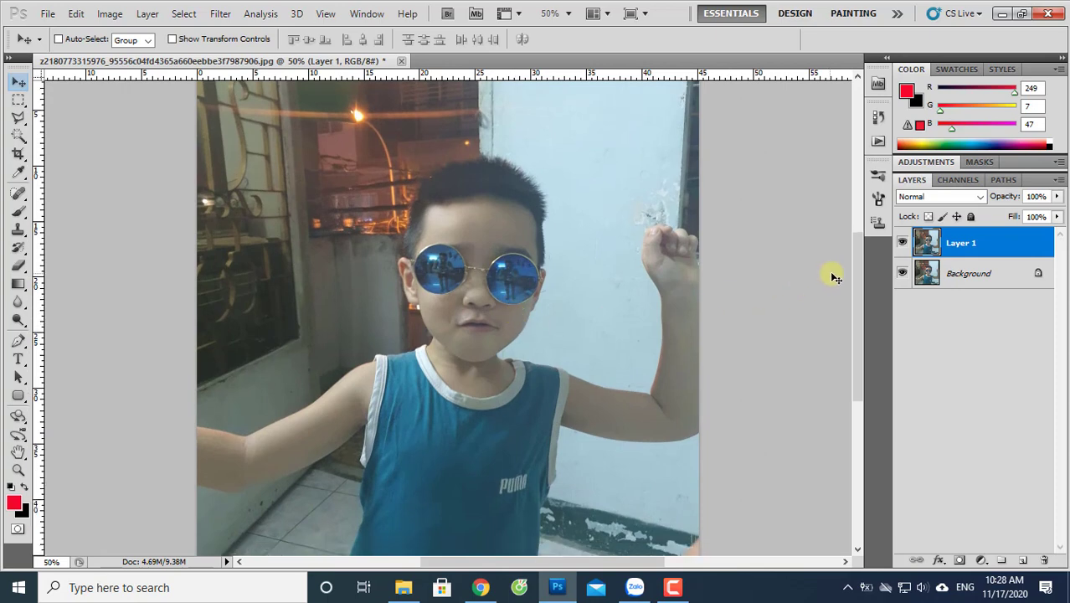
key(ctrl+alt+z)
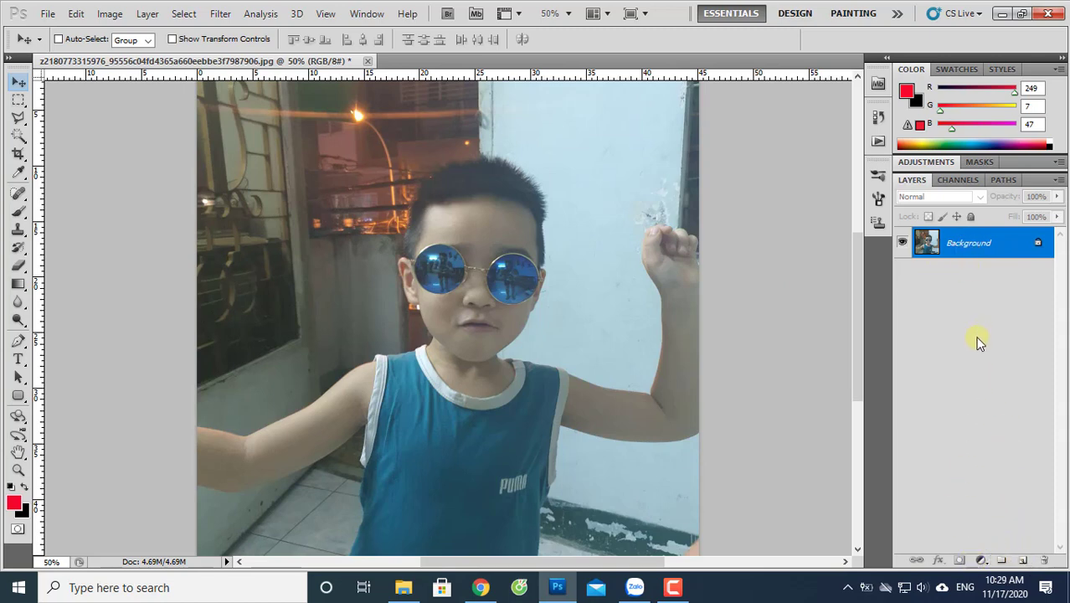
key(ctrl+j)
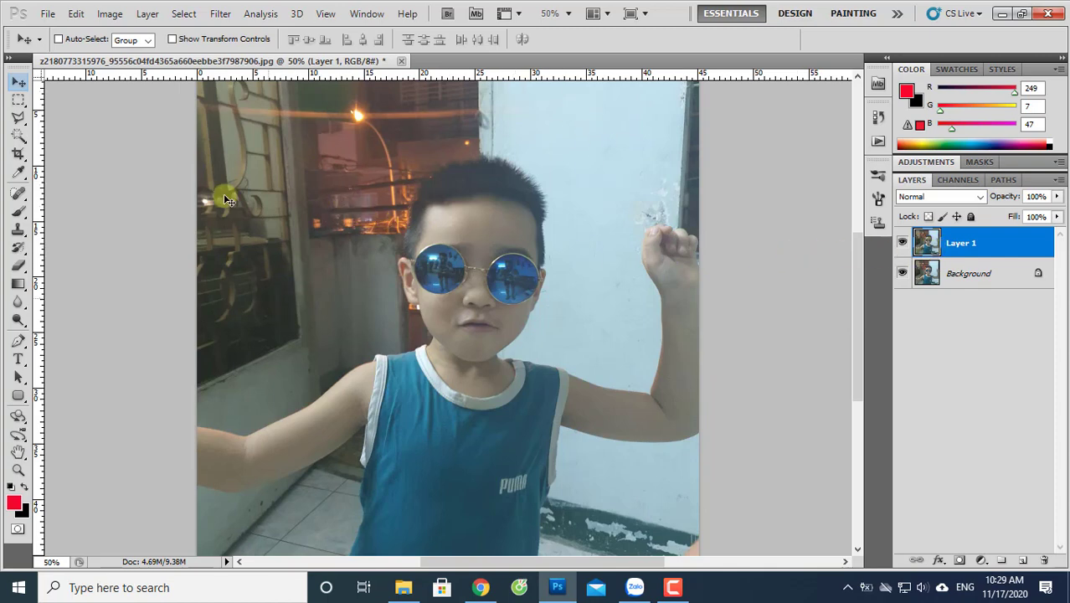
With the Polygonal Lasso Tool, outline the boy's outstretched arm up to the shoulder
click(19, 122)
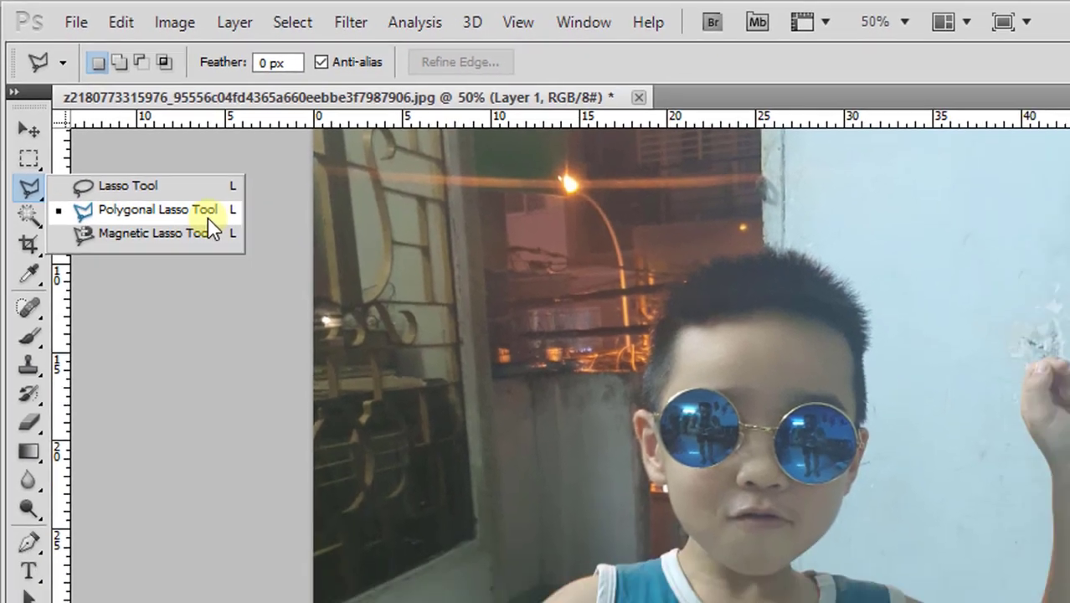
click(208, 217)
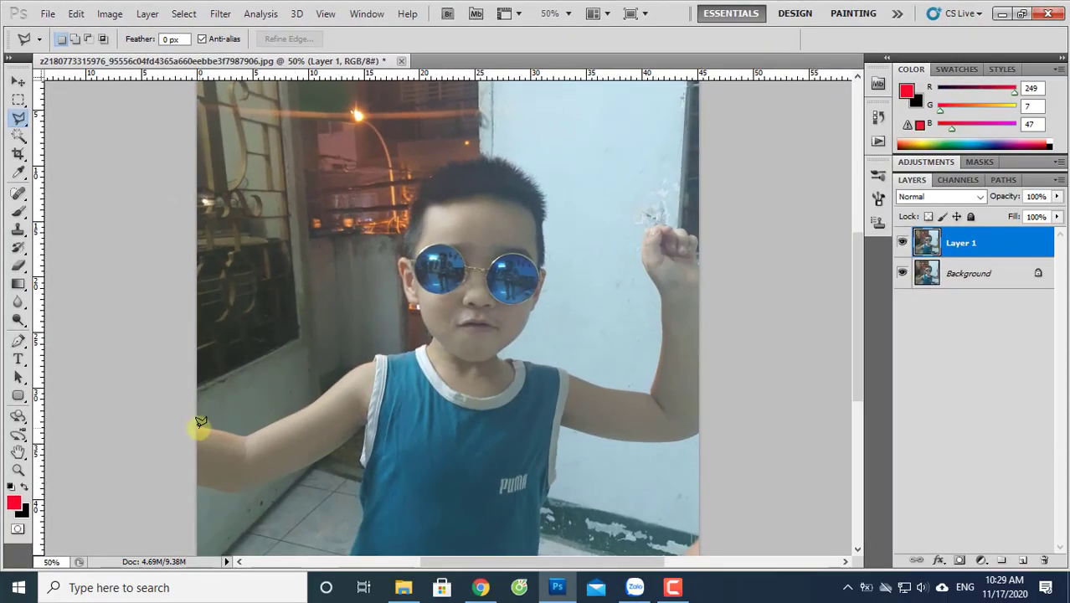
click(198, 427)
click(247, 435)
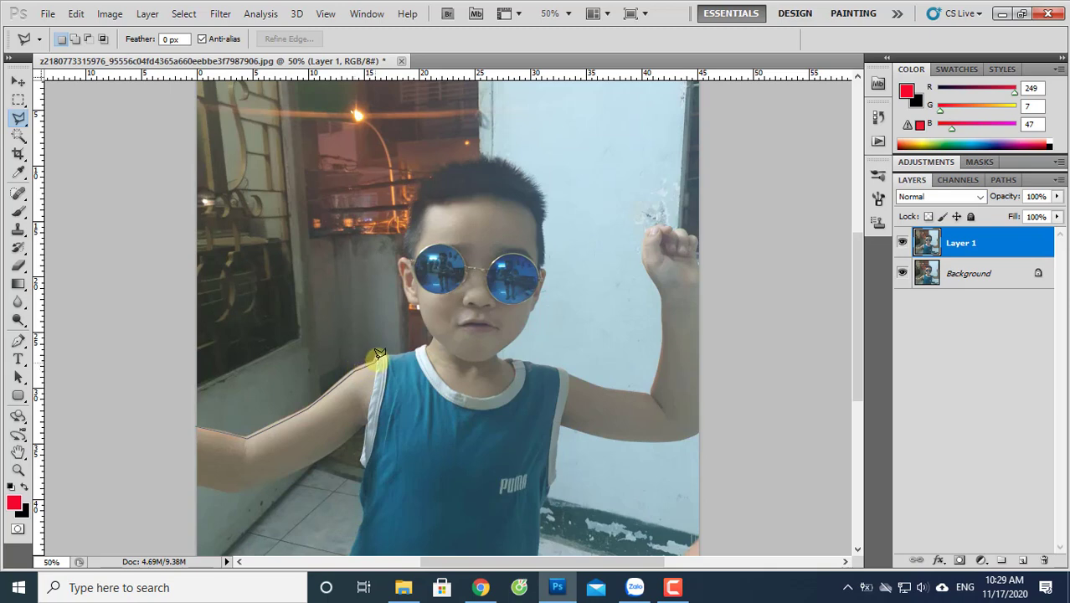
click(381, 353)
key(ctrl+plus)
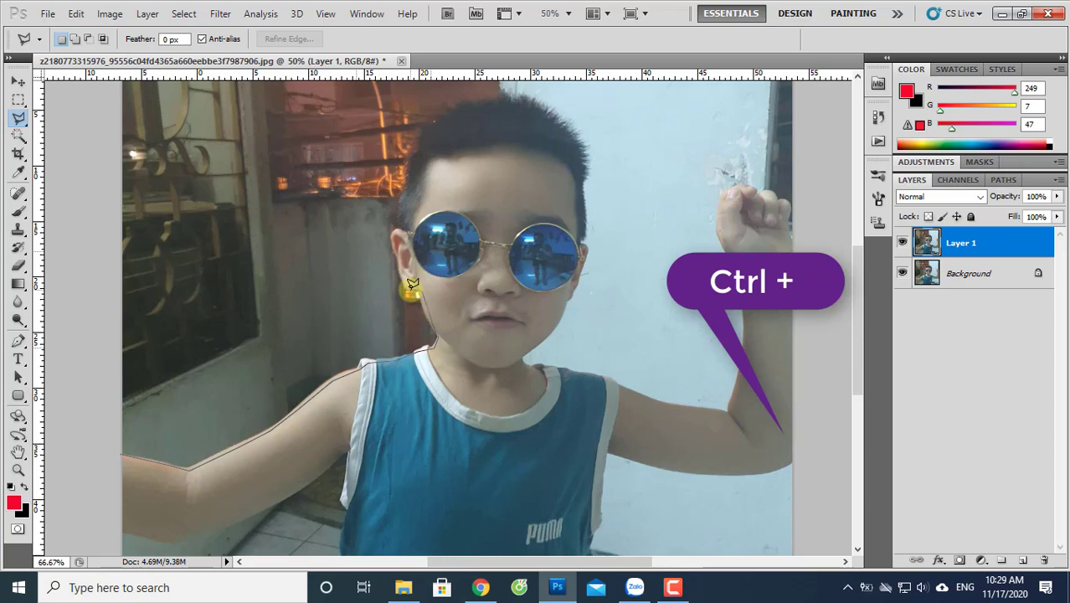
Continue the polygonal outline around the boy's ear, hair, cheek and chin
click(400, 221)
click(430, 122)
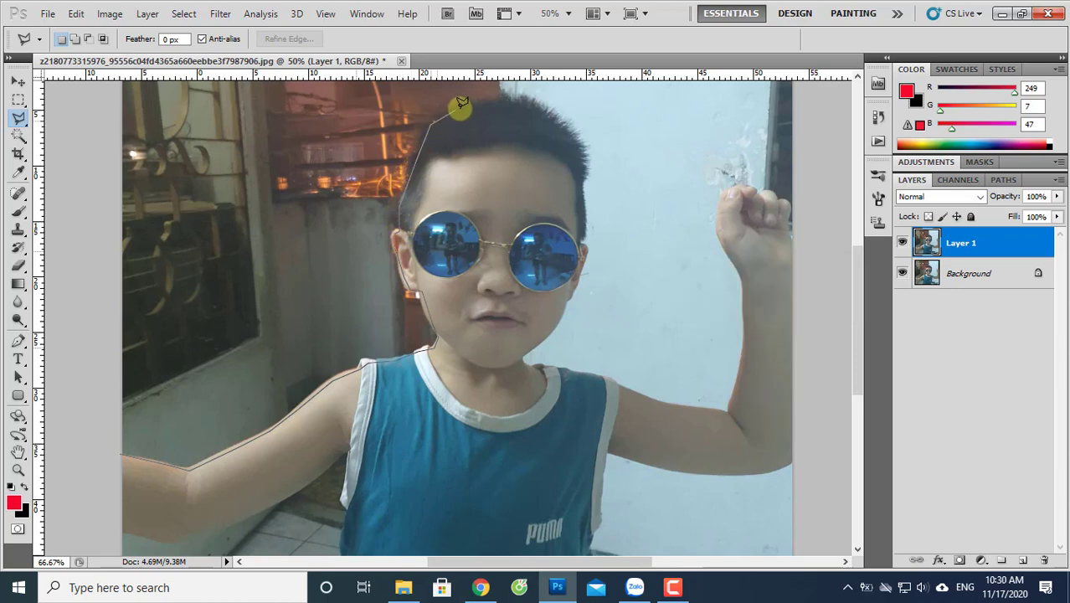
click(459, 108)
click(506, 101)
click(554, 114)
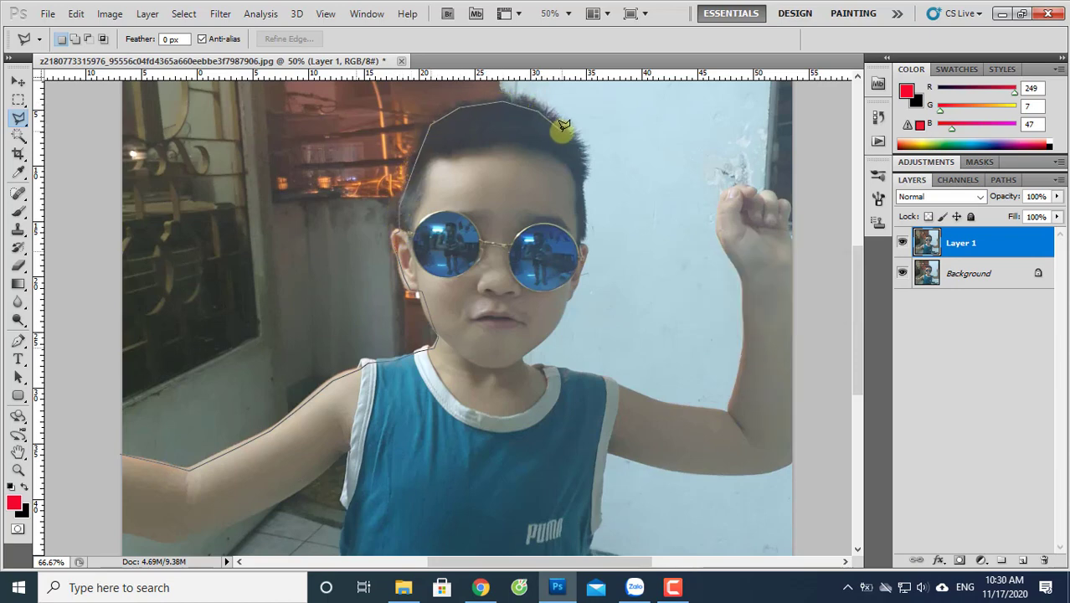
click(577, 151)
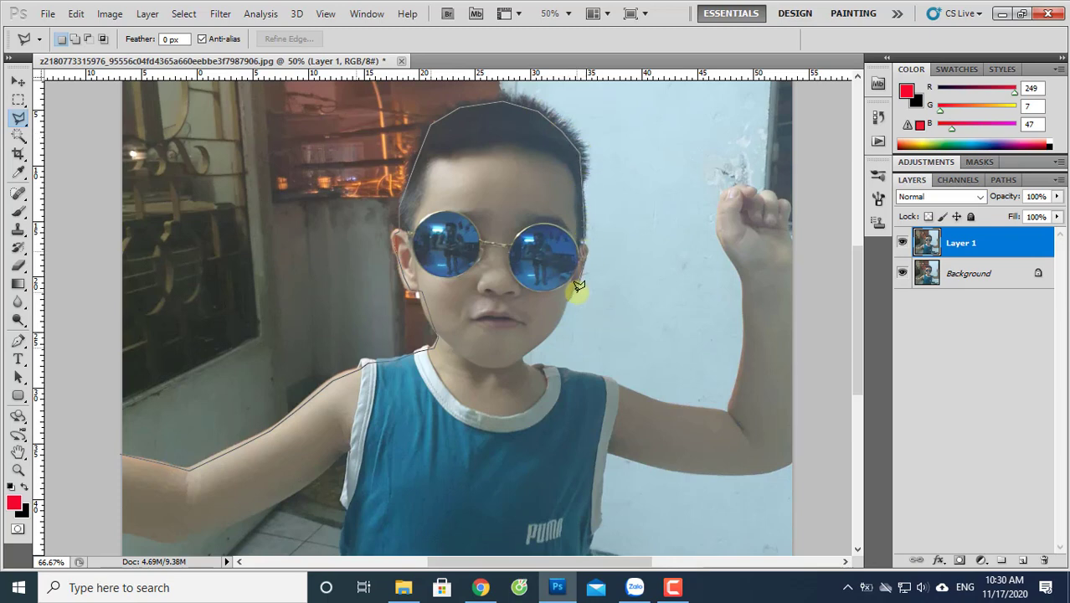
click(563, 308)
click(528, 361)
Extend the outline over the shoulder, up the raised arm and across the fist
click(631, 385)
click(724, 405)
click(742, 377)
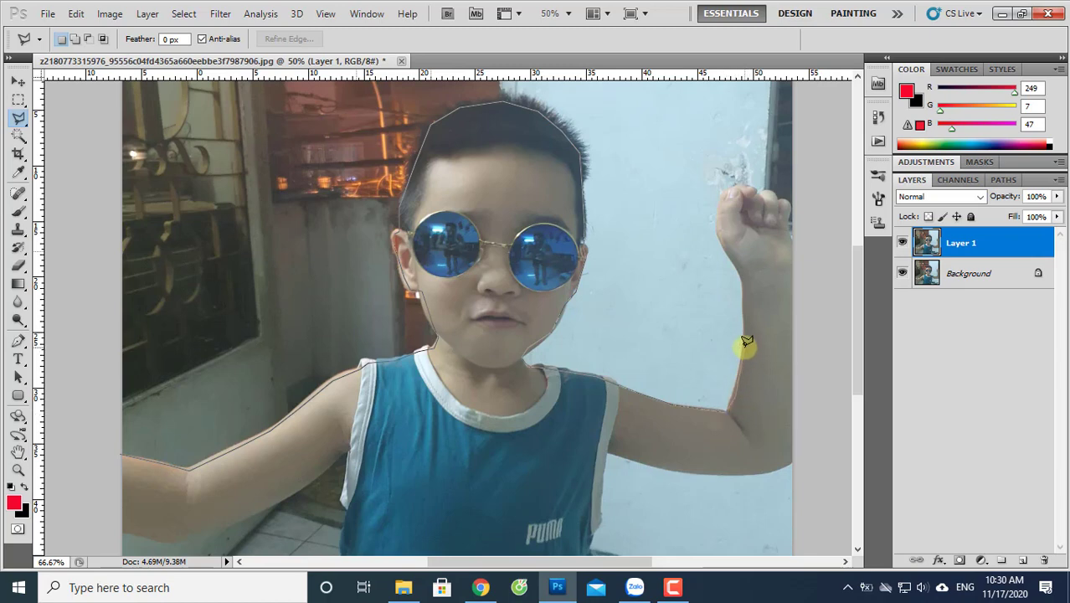
click(740, 266)
click(722, 228)
click(725, 195)
click(764, 192)
click(770, 198)
Trace down the raised arm and around the body, closing the outline at its start point
scroll(797, 218, down, 1)
scroll(797, 218, down, 1)
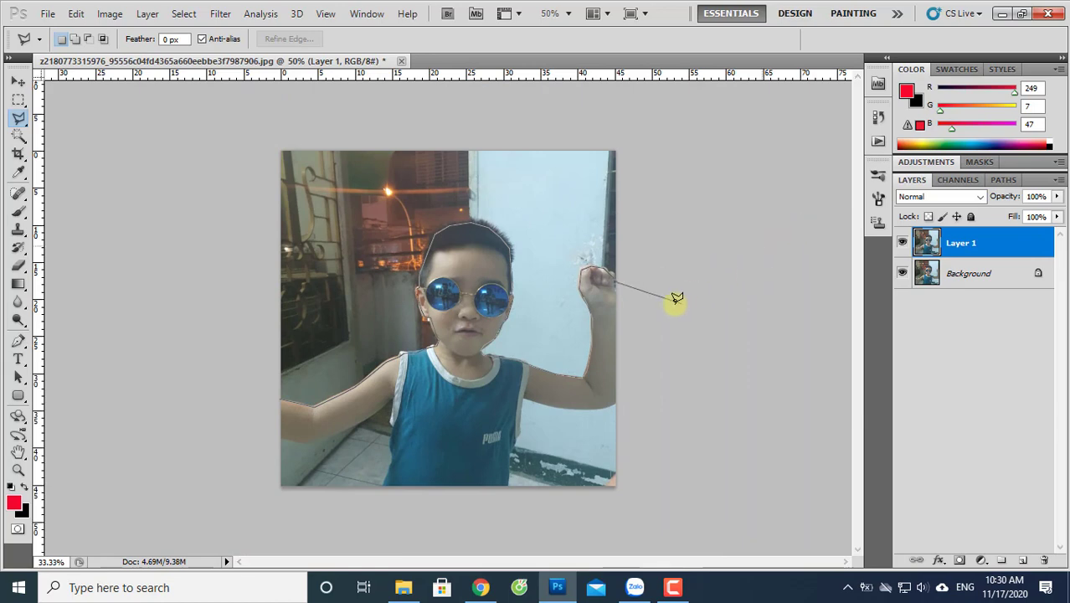
click(622, 403)
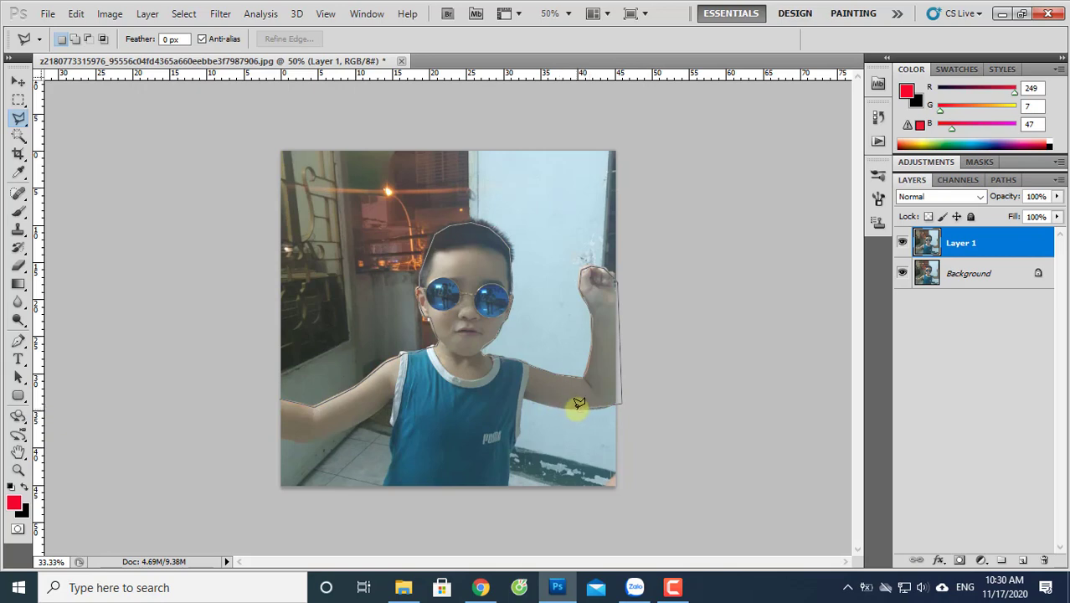
click(578, 402)
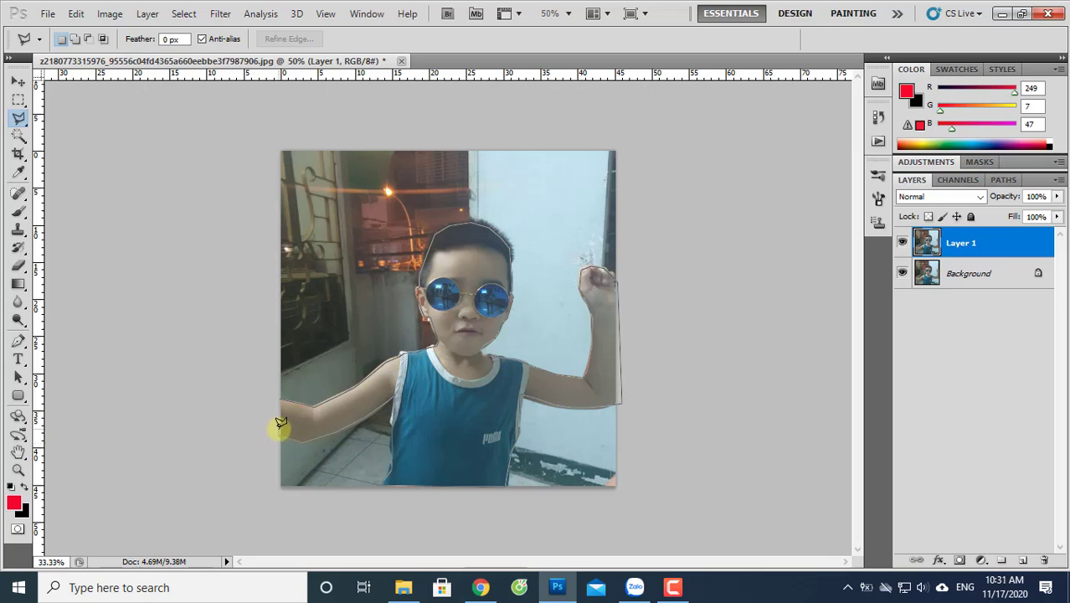
click(280, 422)
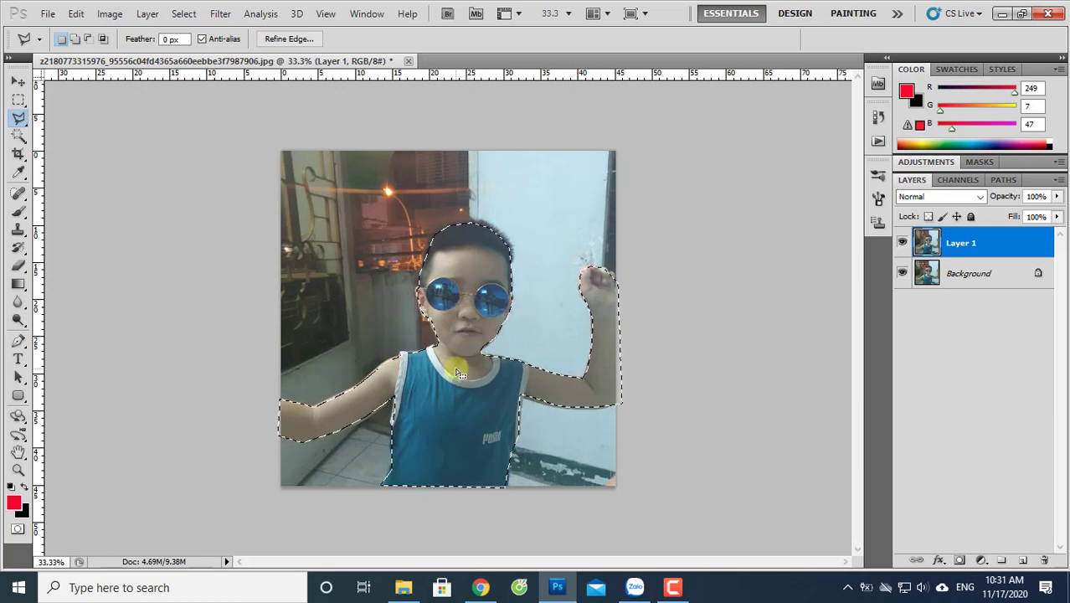
Invert the selection to the background and copy it onto a new Layer 2
right_click(466, 288)
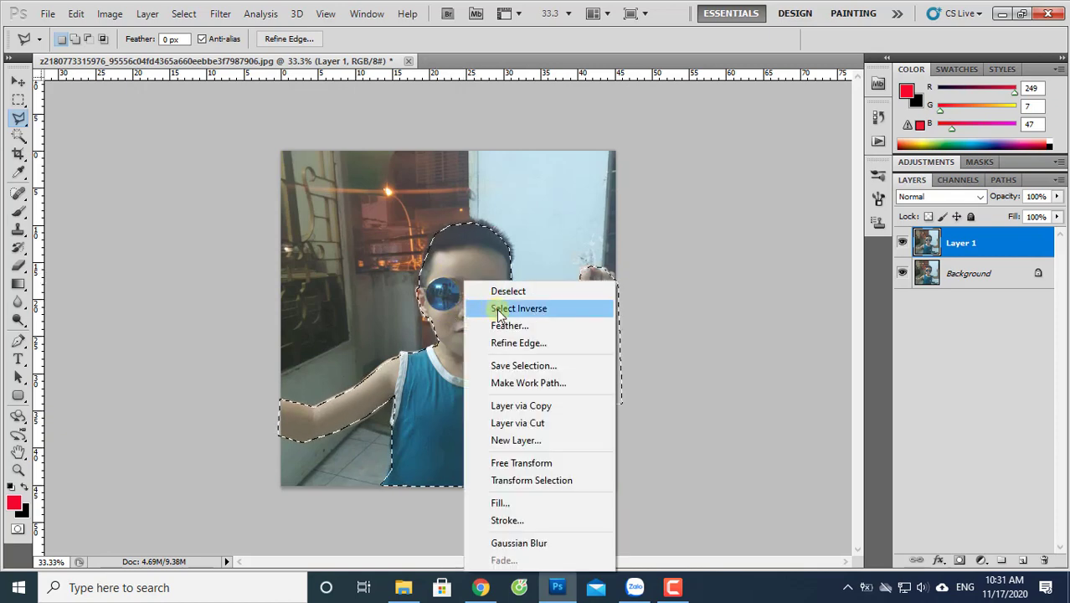
click(538, 313)
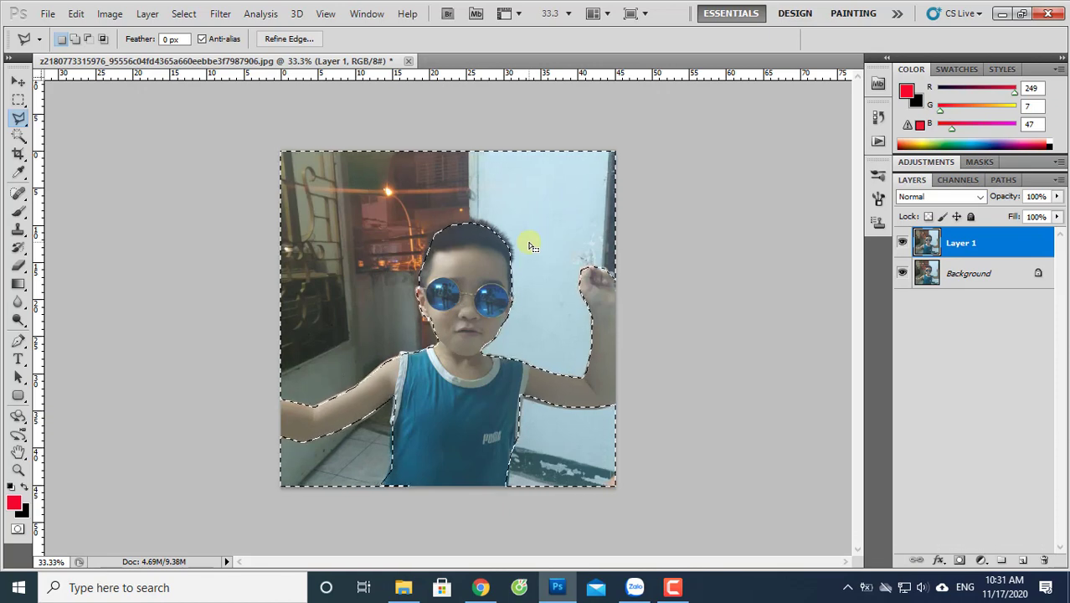
key(ctrl+j)
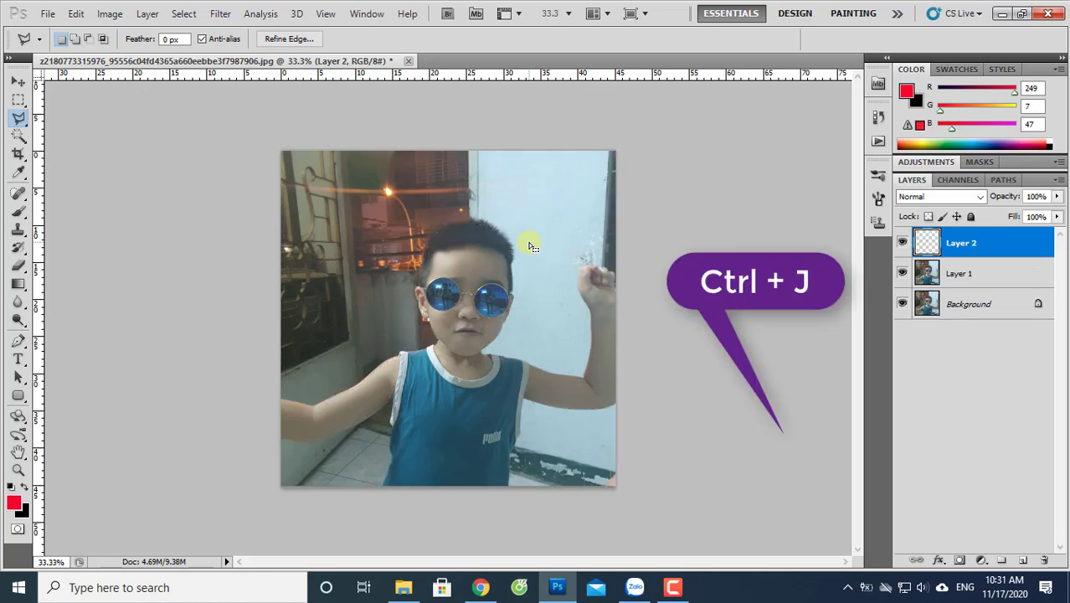
Hide Layer 1 and Background to check the cut-out, then show them again
click(963, 243)
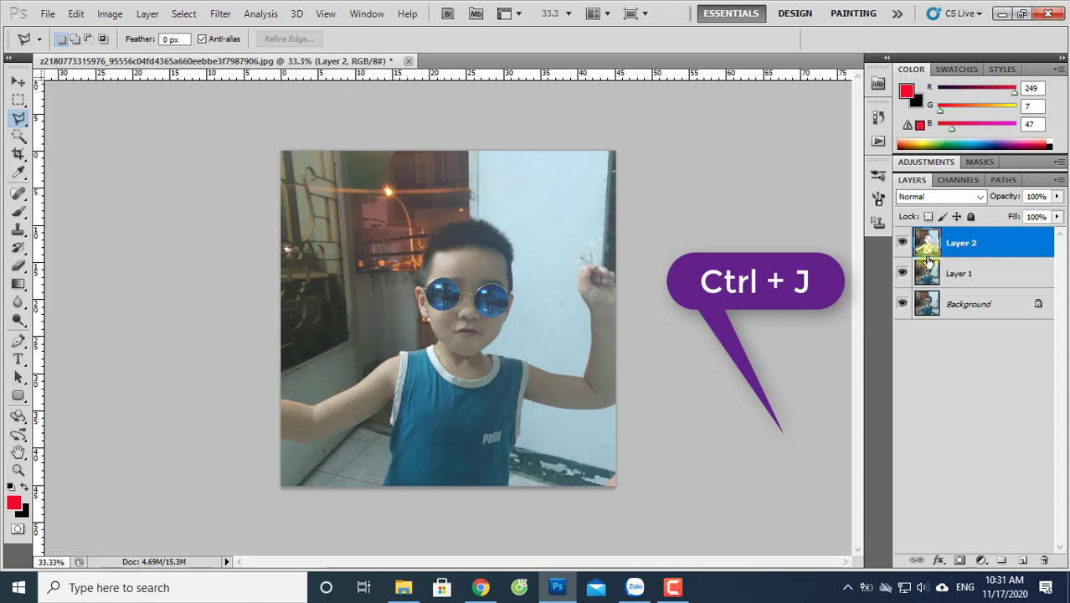
click(957, 244)
click(902, 274)
click(901, 304)
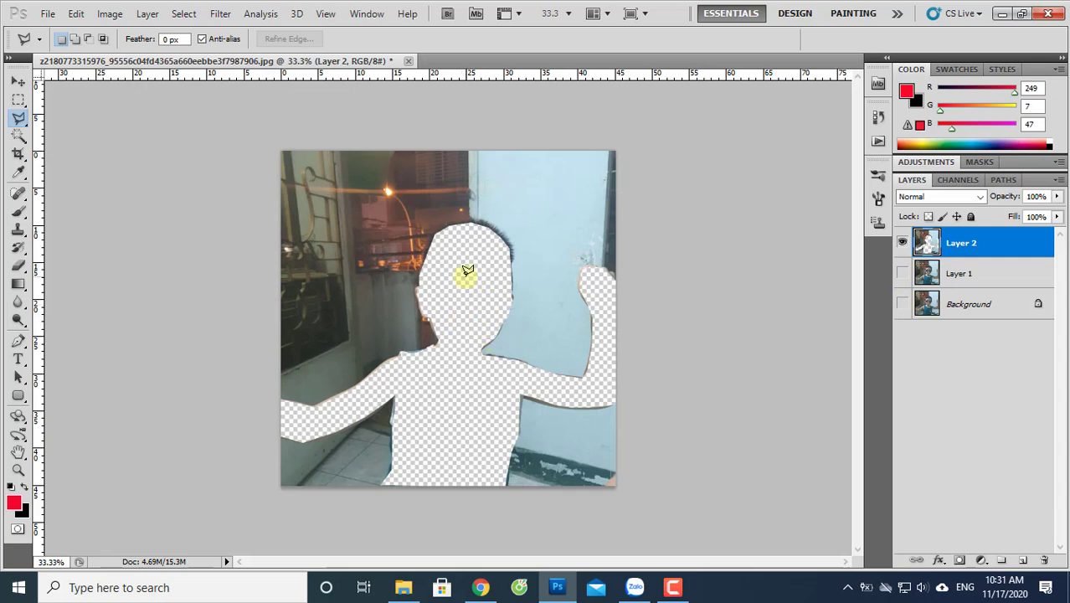
click(902, 274)
click(902, 304)
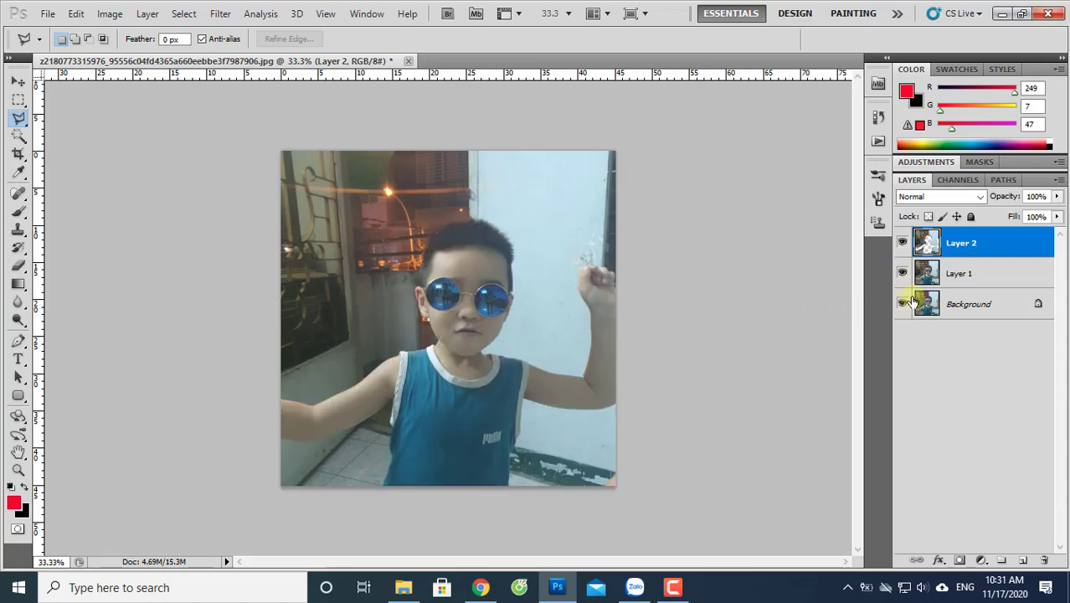
click(963, 252)
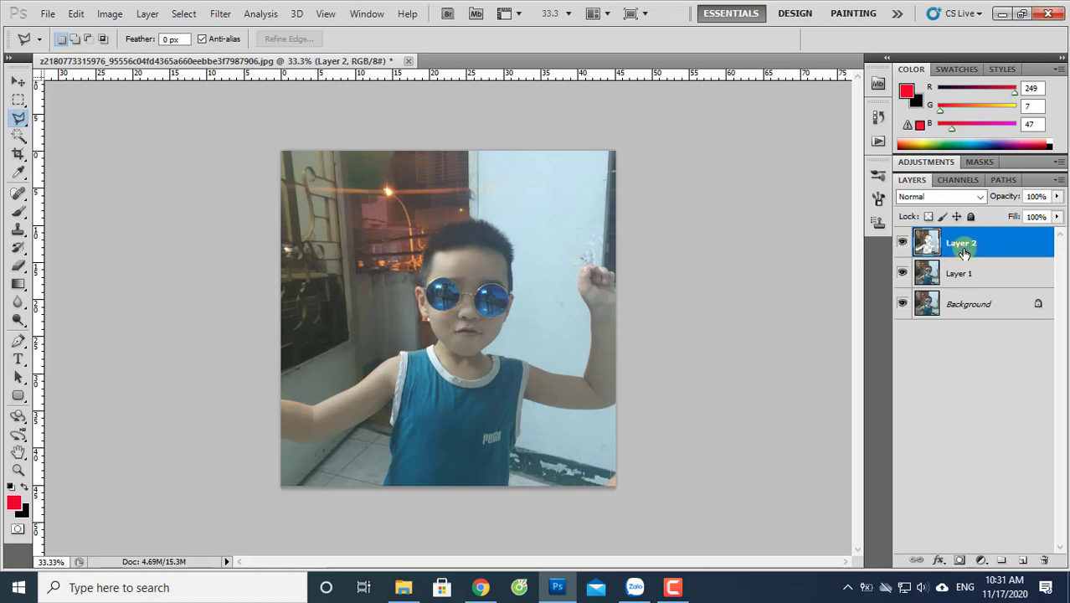
click(955, 243)
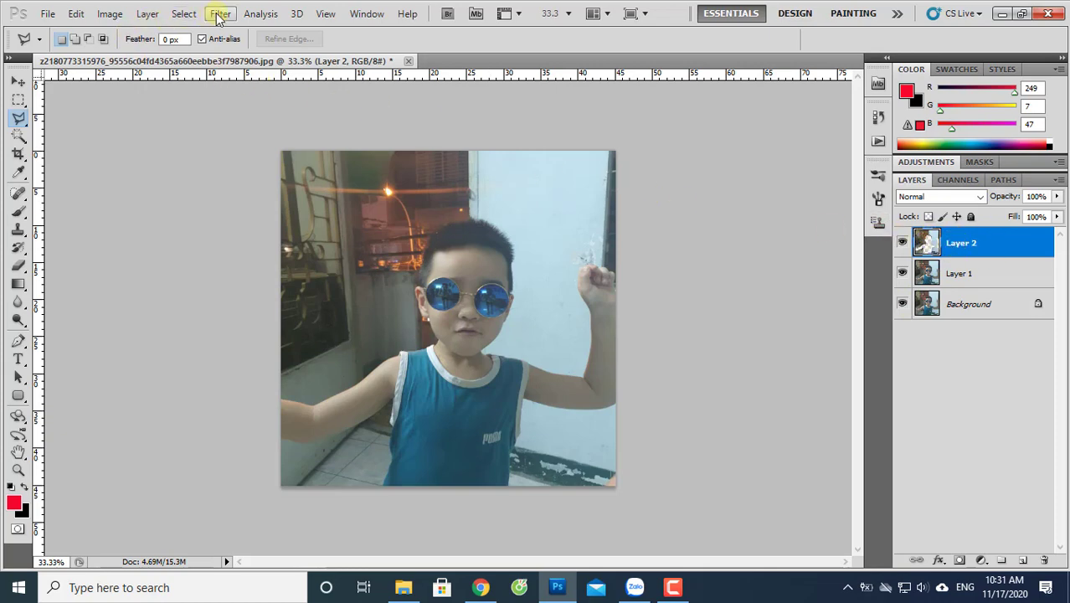
Apply a Gaussian Blur of about 11.1 pixels radius to Layer 2
click(221, 15)
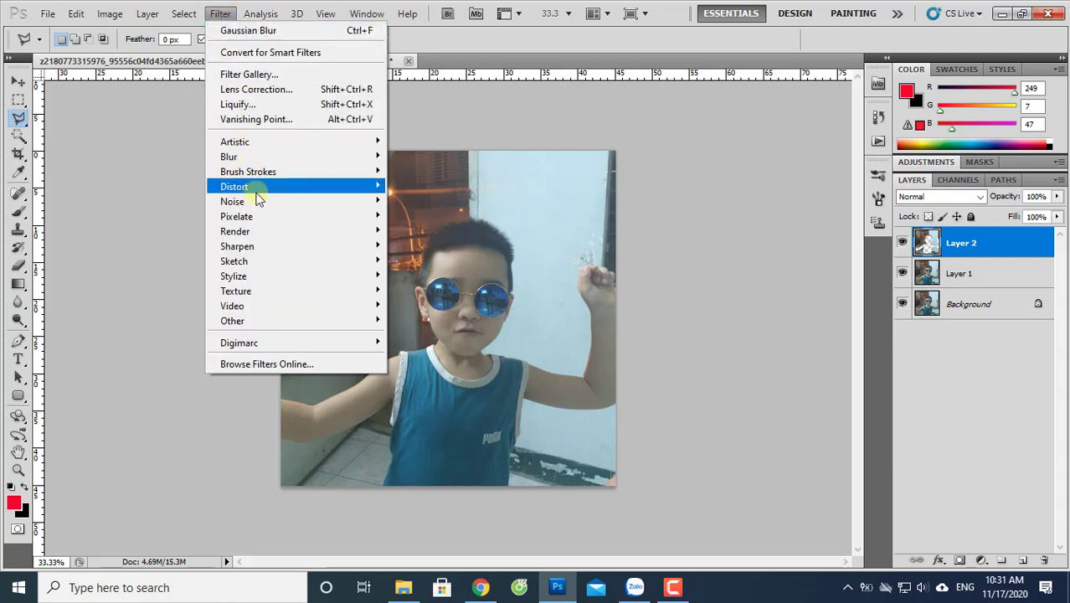
click(269, 160)
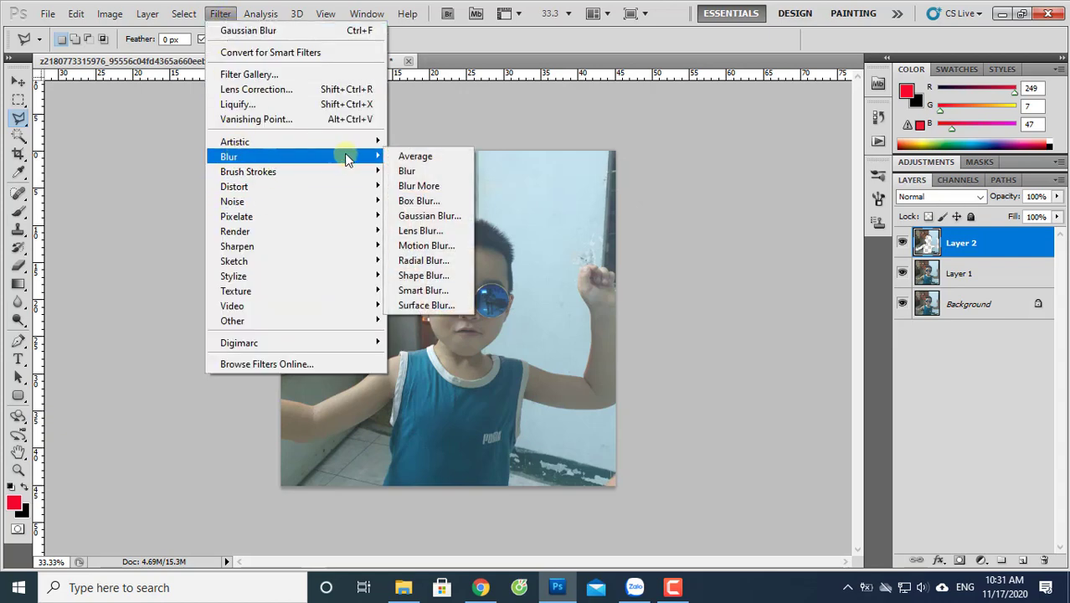
click(452, 217)
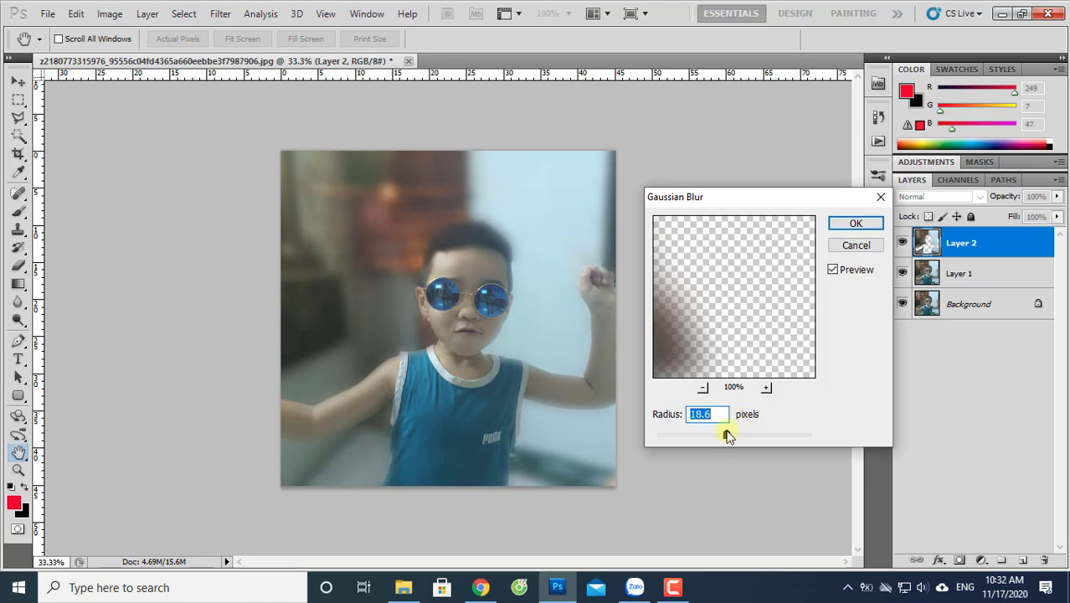
drag(727, 436, 691, 435)
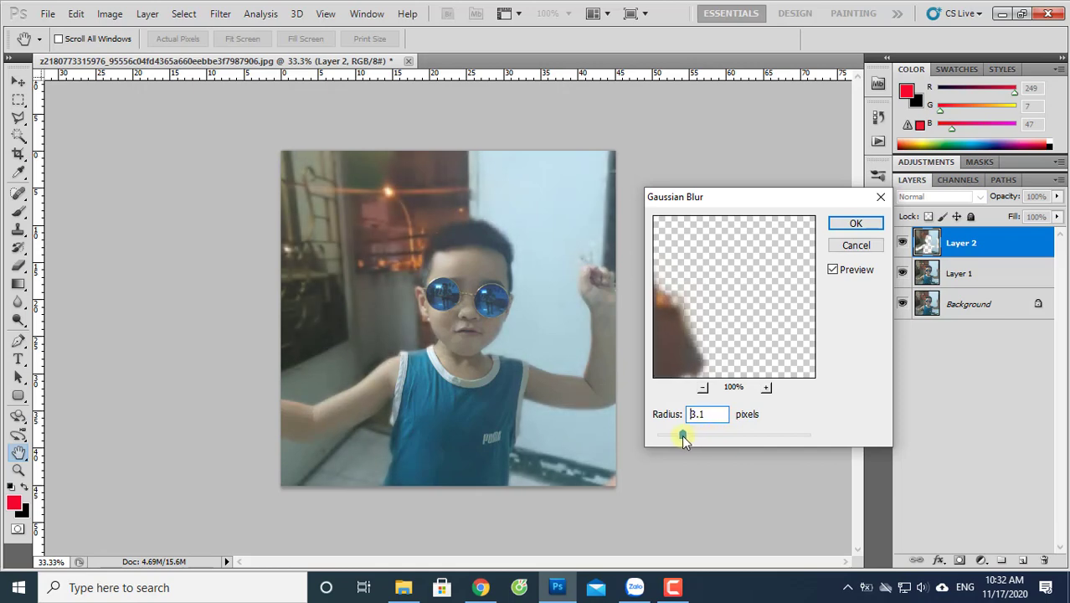
drag(685, 435, 692, 435)
drag(695, 434, 713, 435)
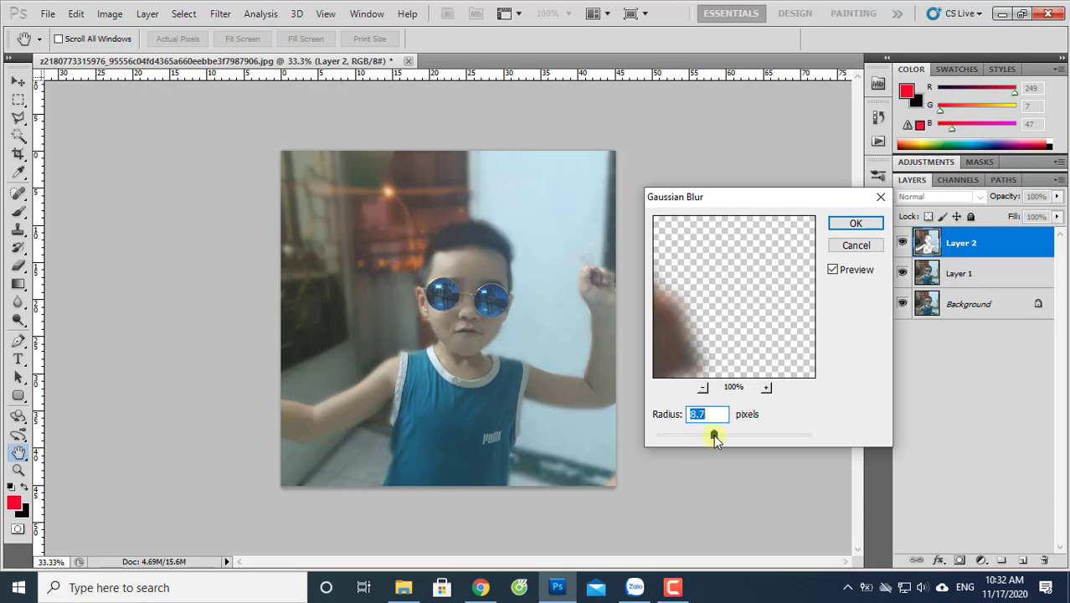
drag(713, 435, 726, 435)
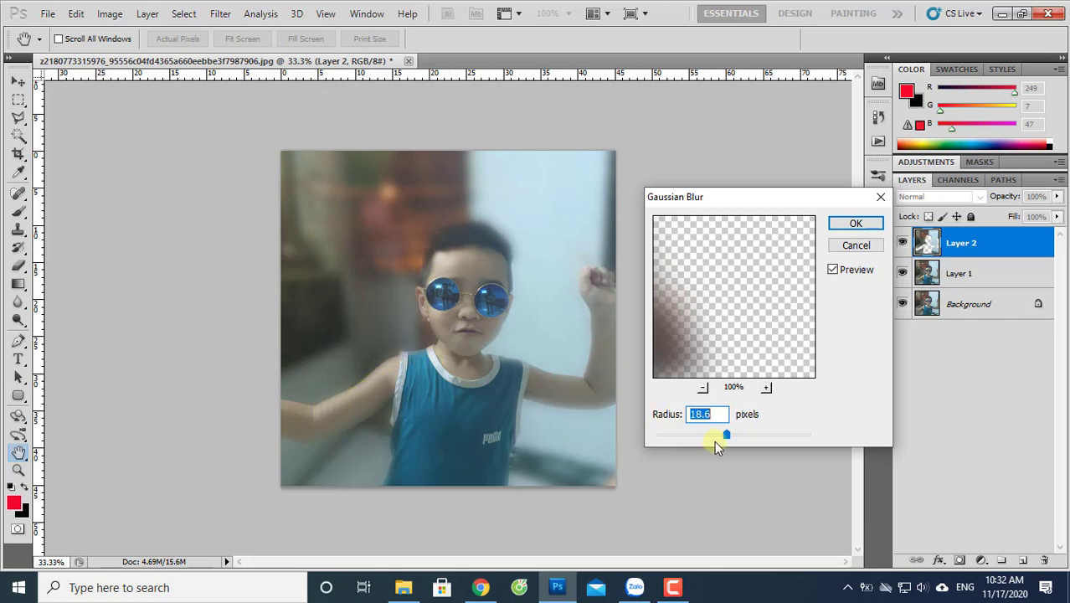
drag(726, 436, 722, 435)
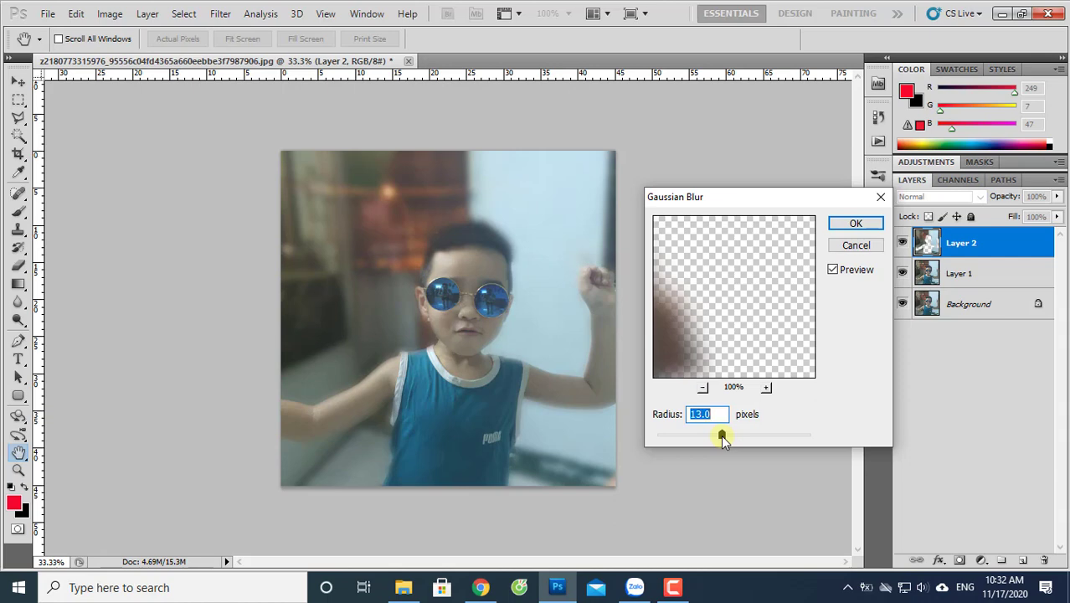
drag(722, 436, 720, 435)
click(855, 224)
key(l)
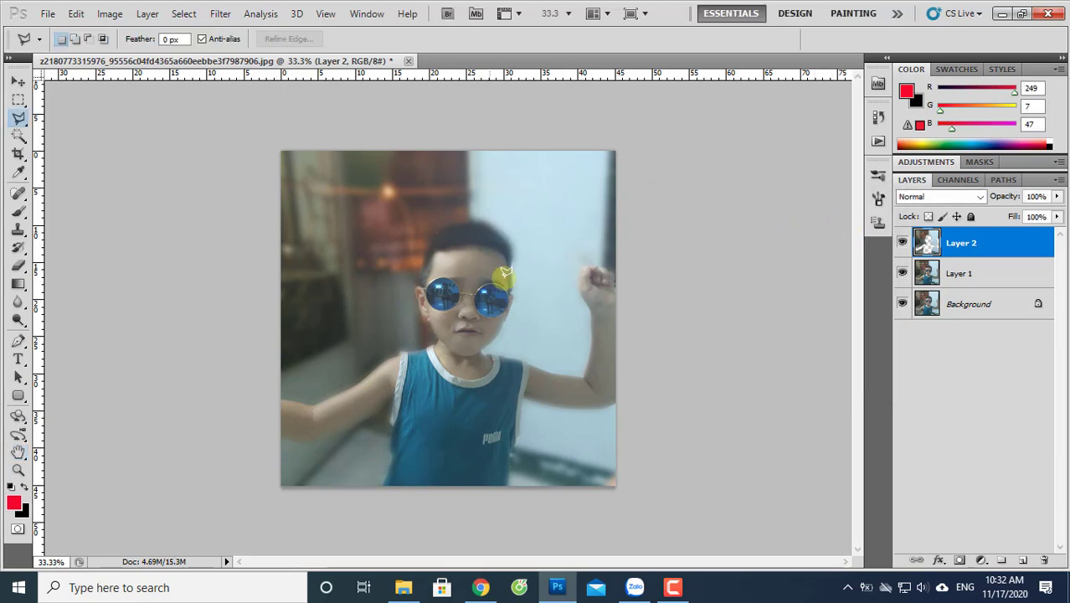
Select Layer 2, Layer 1 and Background together and flatten the image
click(975, 247)
shift+click(1005, 306)
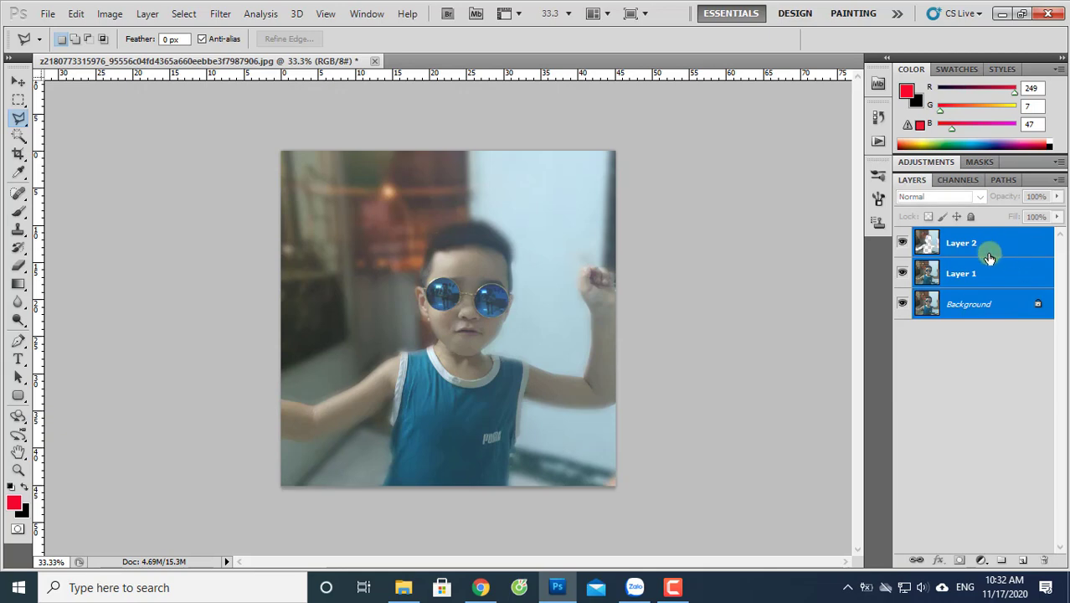
right_click(1017, 307)
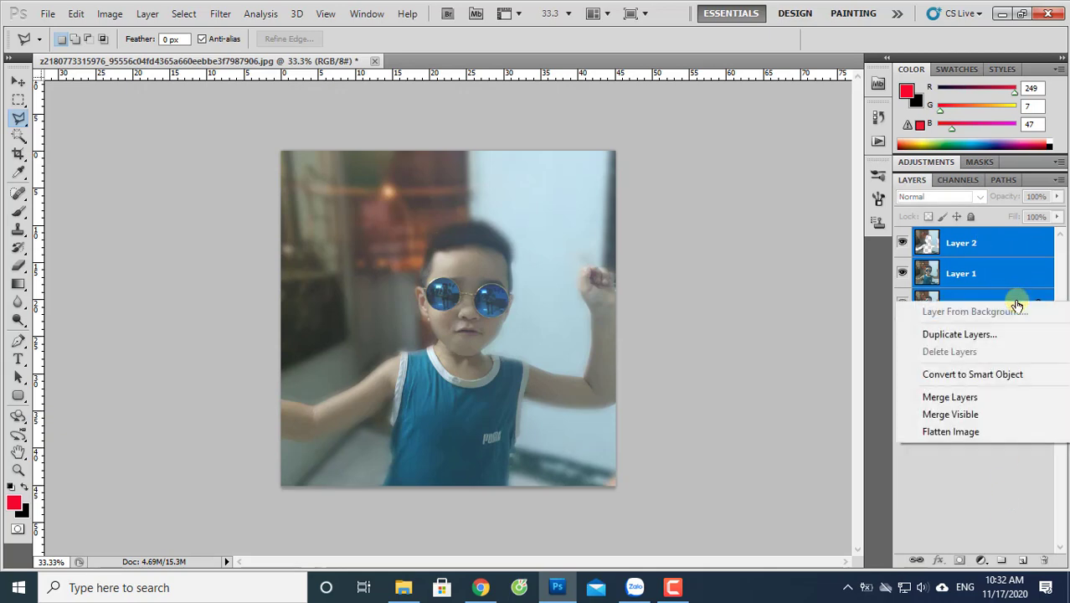
click(950, 432)
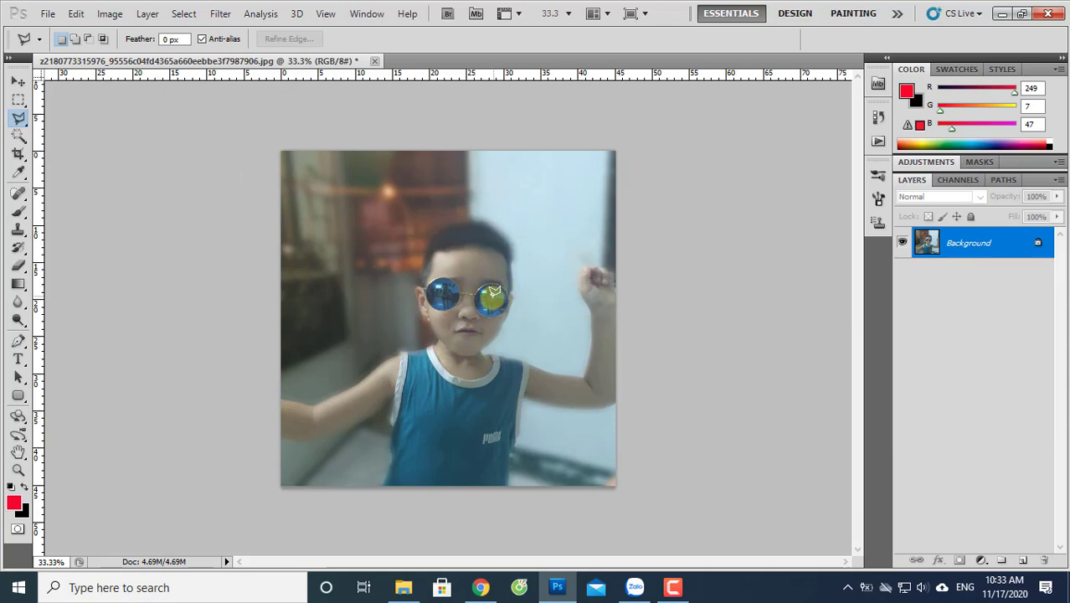
Apply Brightness/Contrast with Brightness 24 and Contrast 33
click(230, 17)
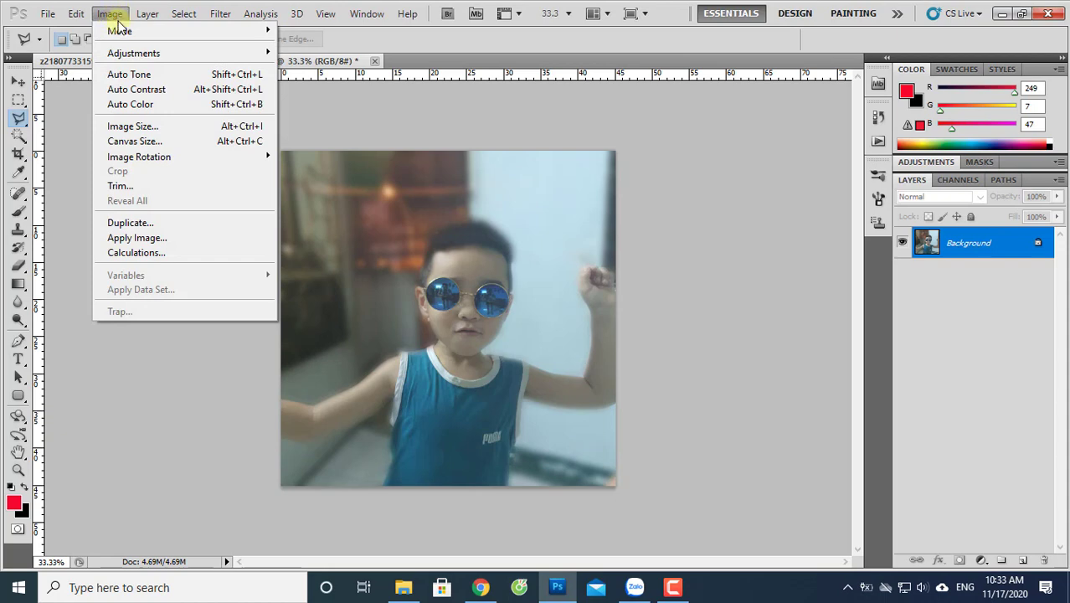
mouse_move(134, 53)
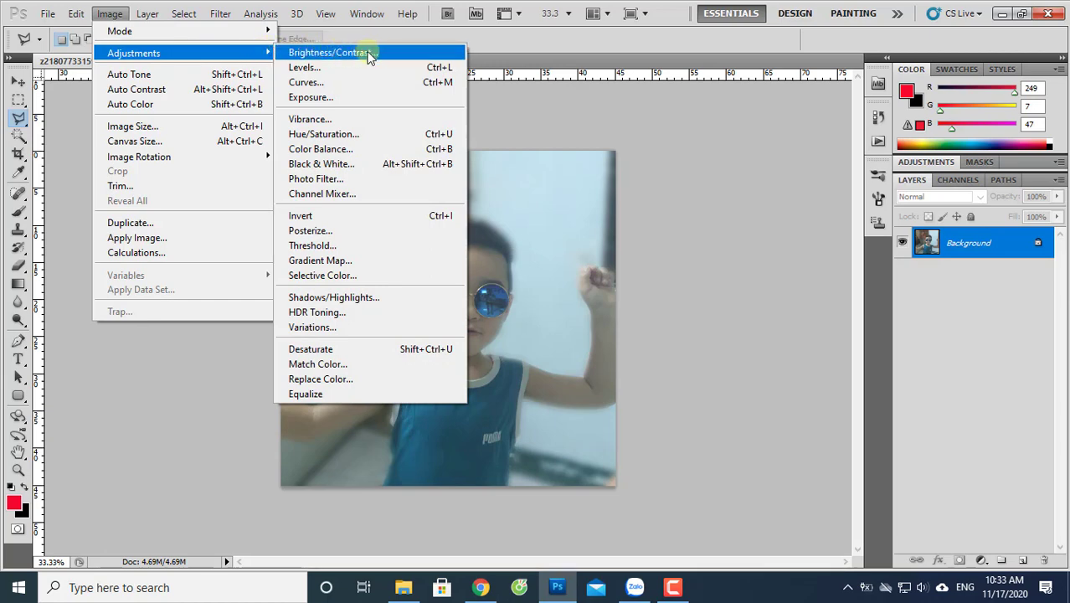
click(380, 56)
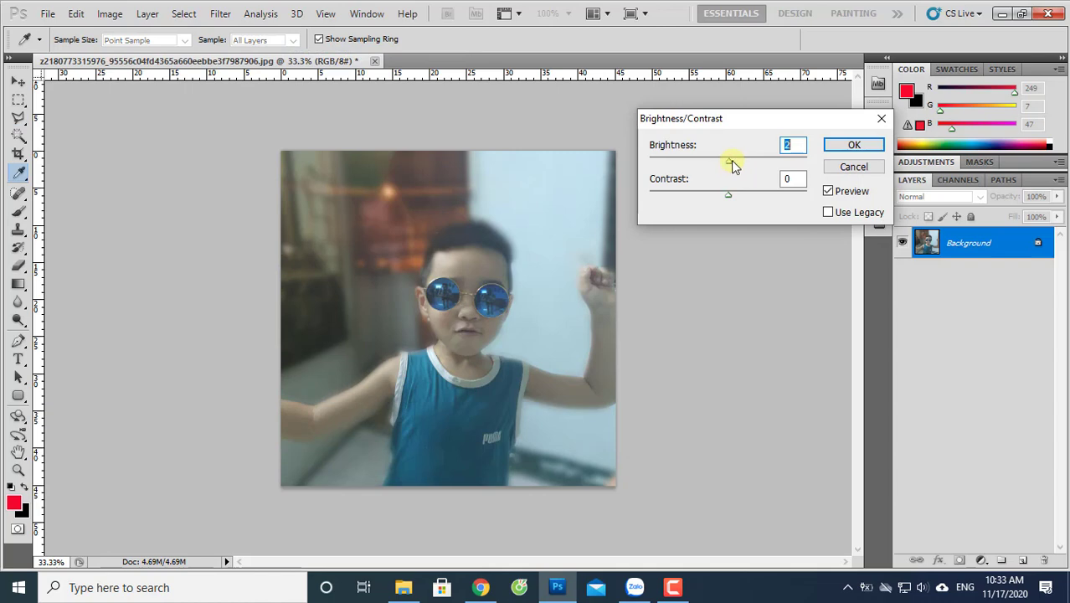
drag(732, 166, 743, 170)
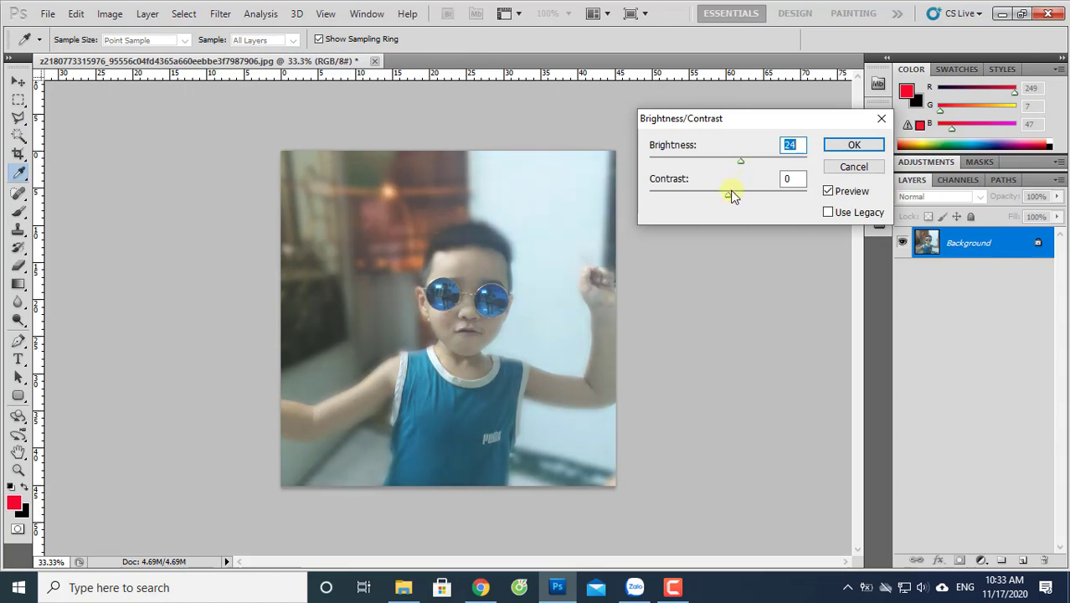
drag(728, 198, 755, 199)
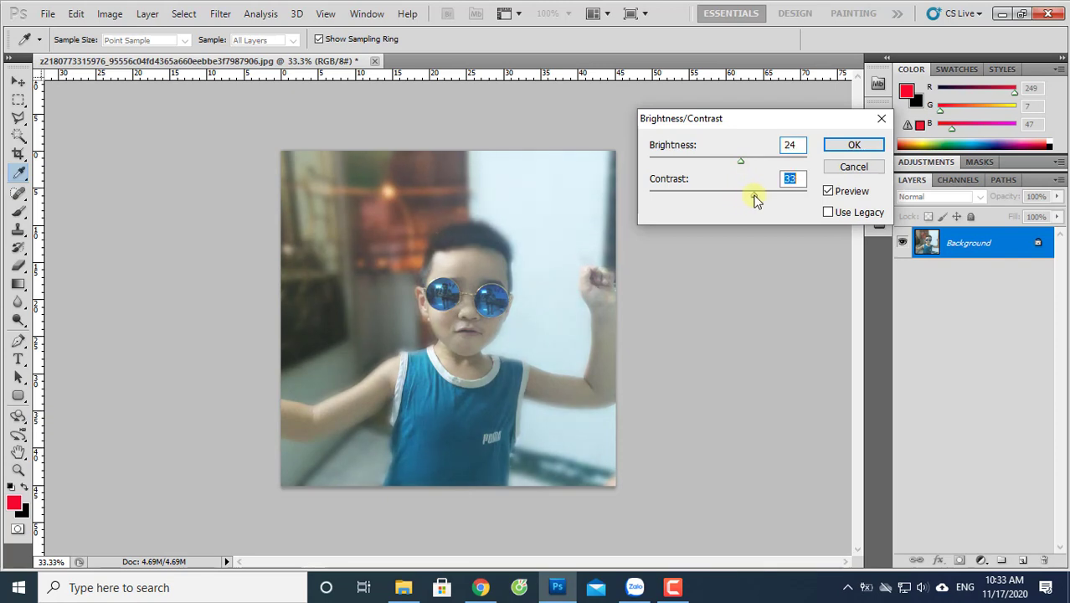
click(843, 149)
key(l)
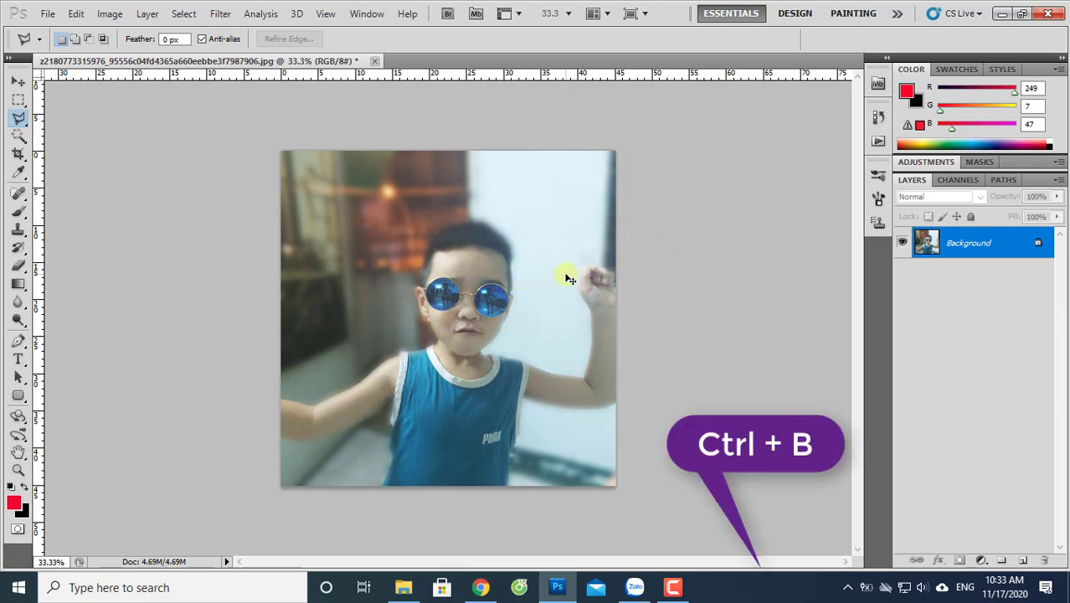
Apply Color Balance with midtone levels +25, -14, 0
key(ctrl+b)
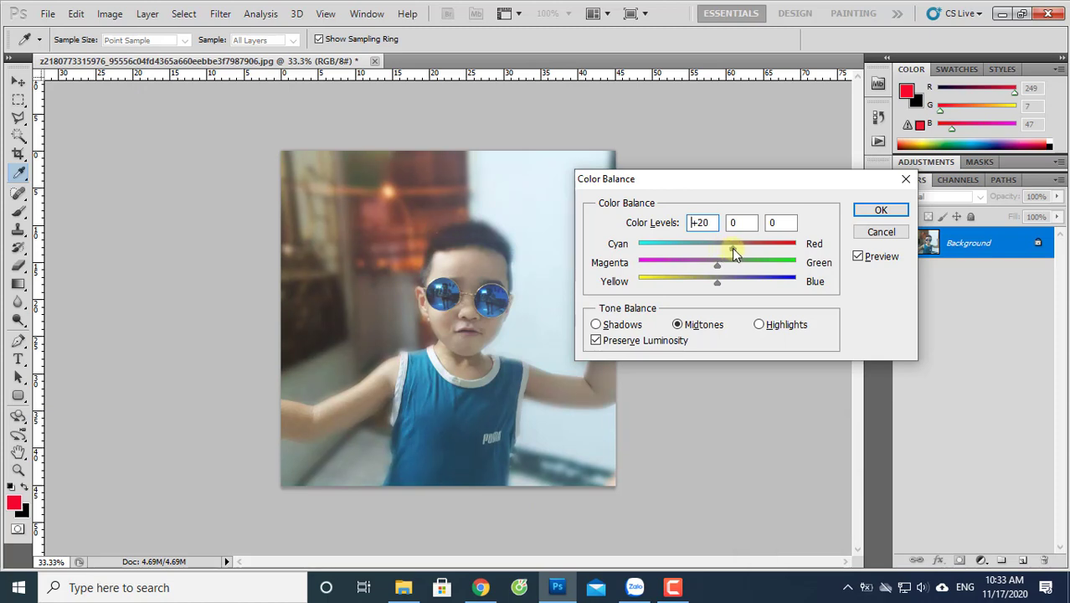
drag(733, 250, 736, 250)
drag(714, 264, 705, 267)
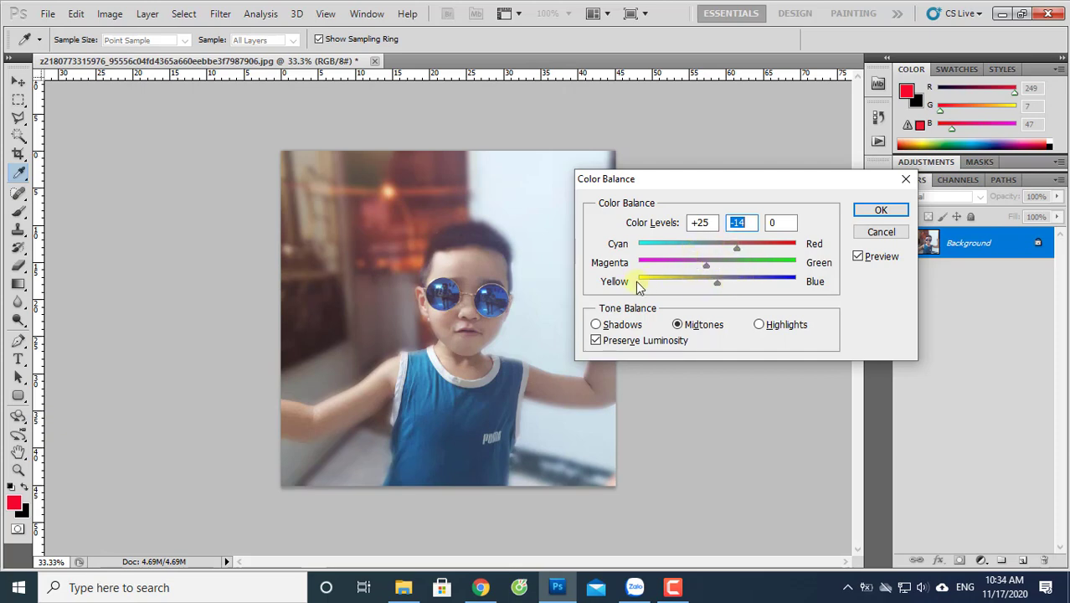
click(883, 211)
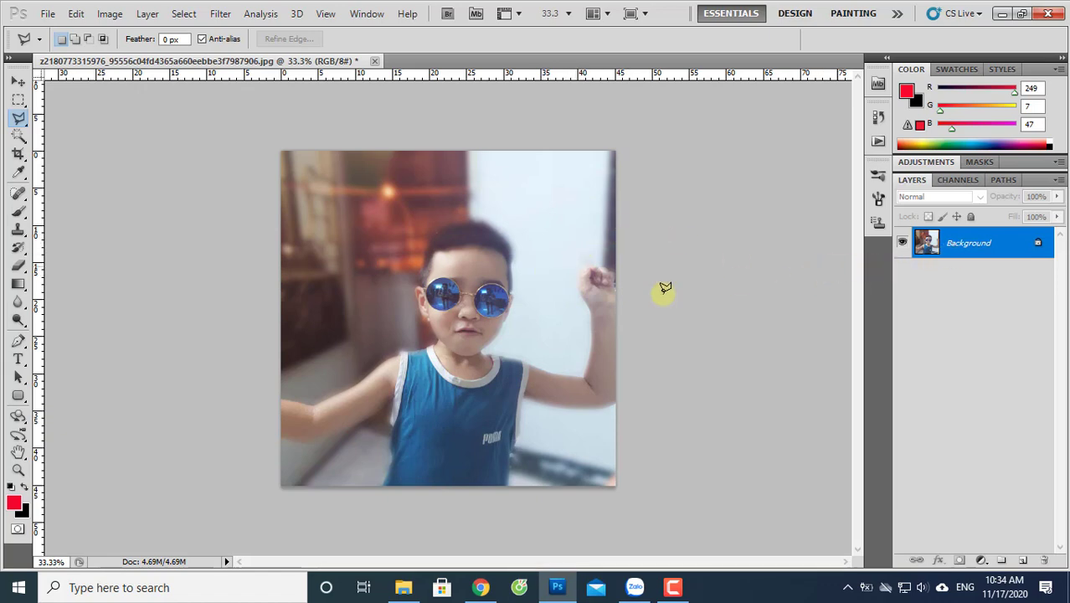
click(47, 14)
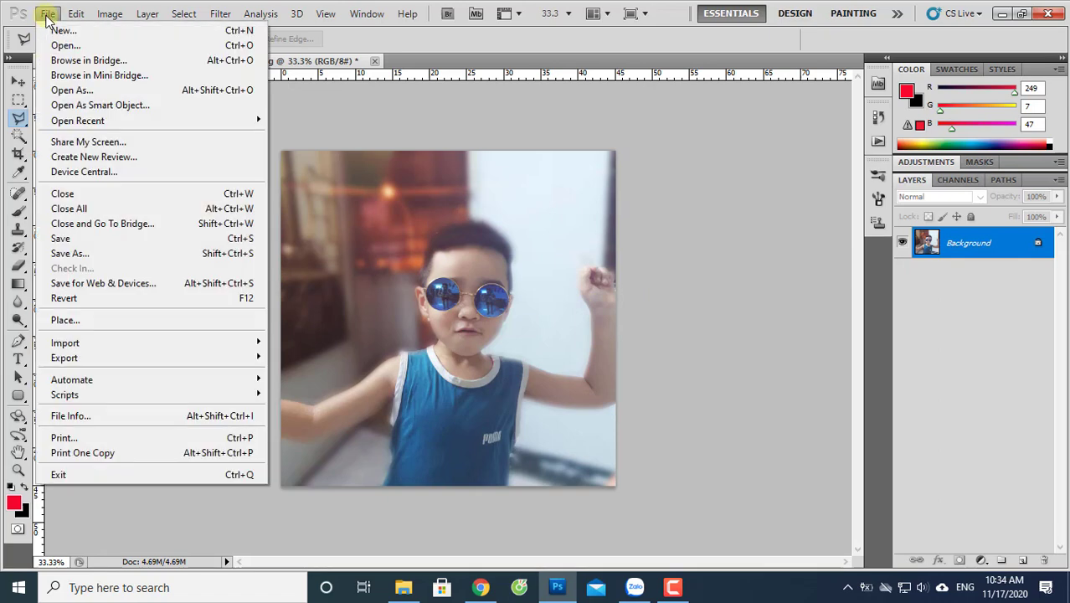
click(75, 244)
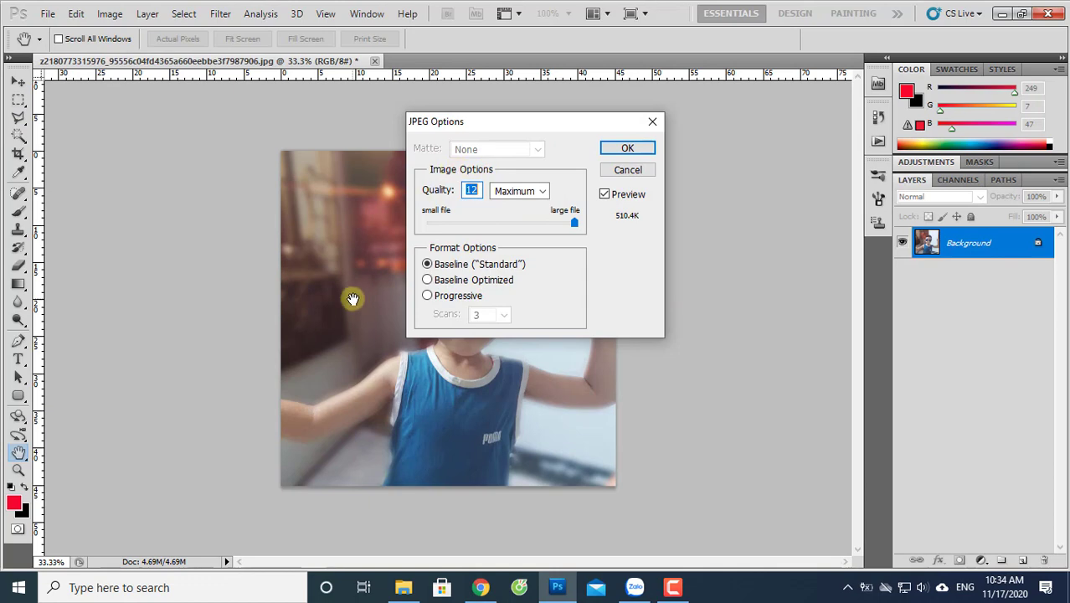
click(636, 148)
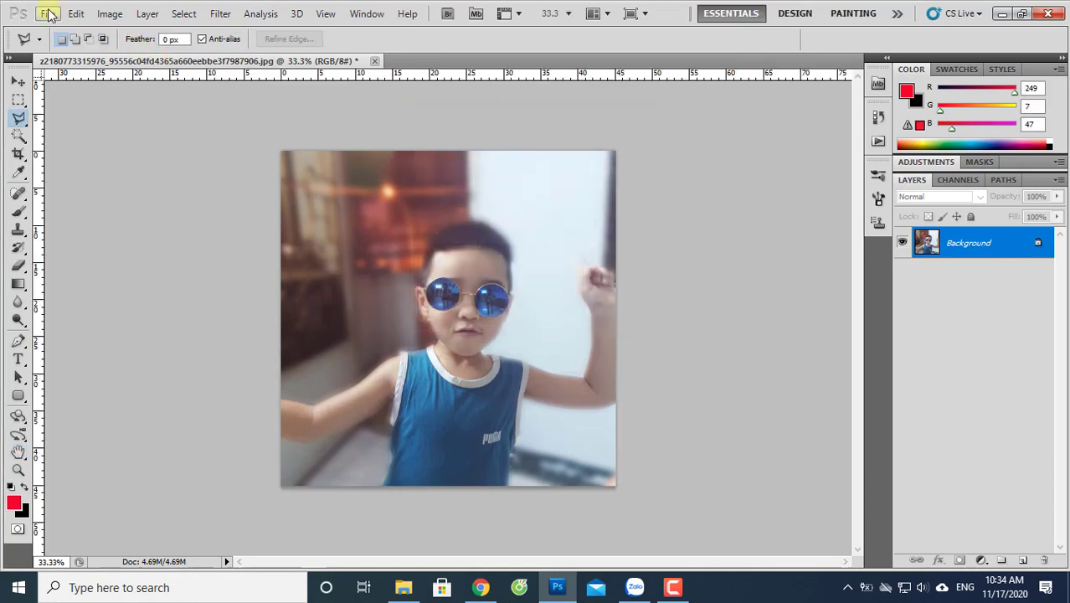
click(47, 14)
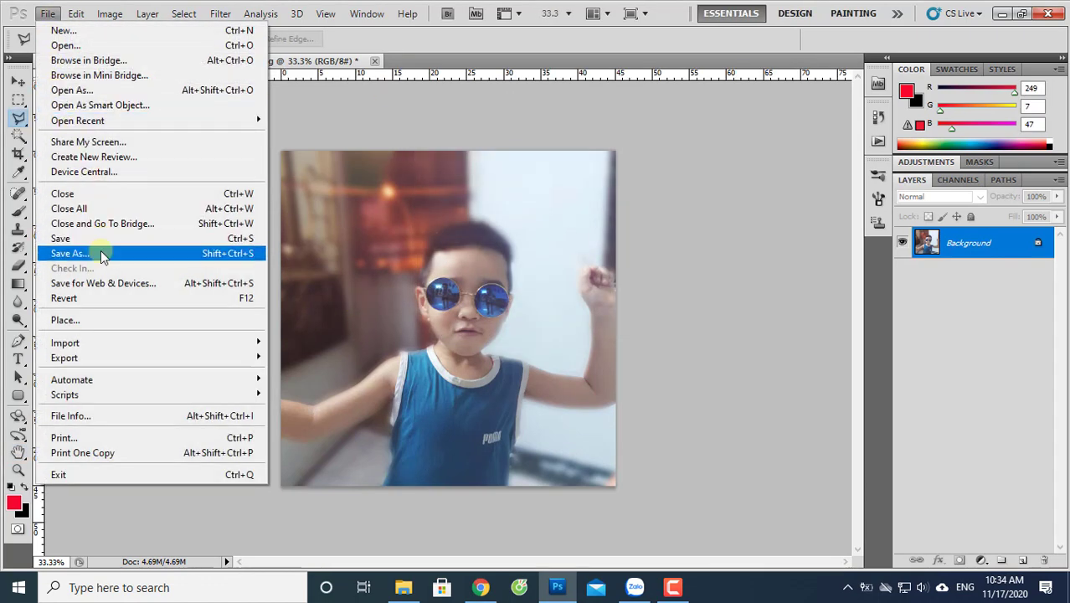
click(100, 254)
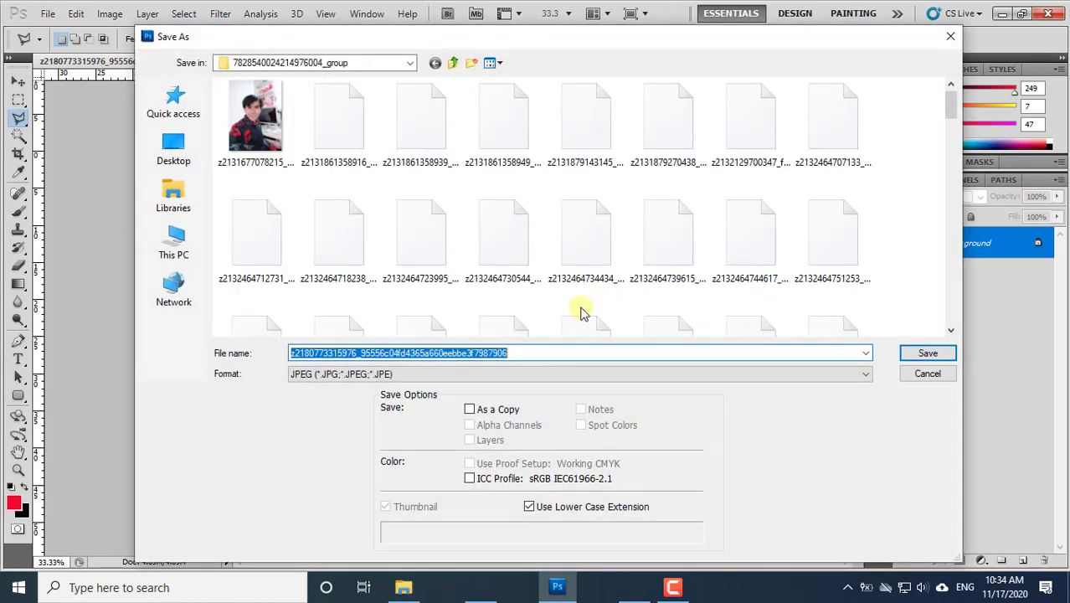
click(950, 36)
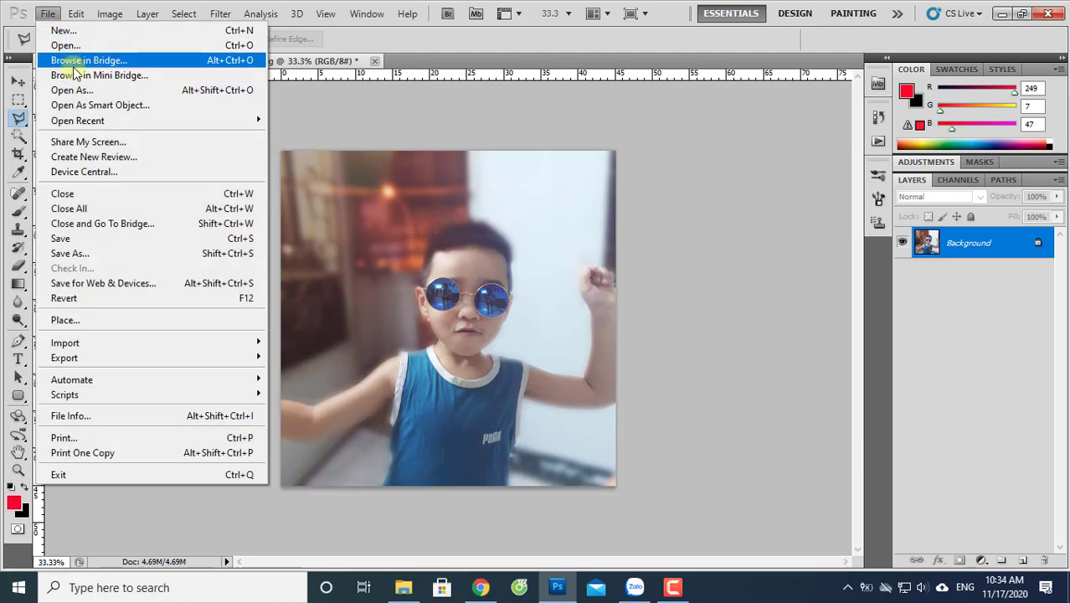
click(77, 252)
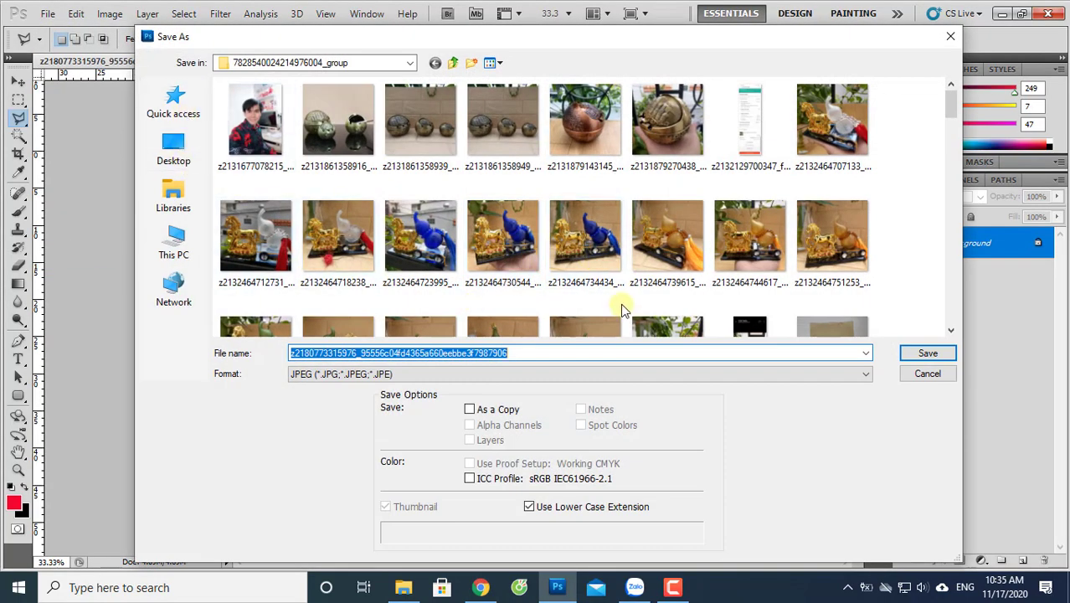
click(950, 36)
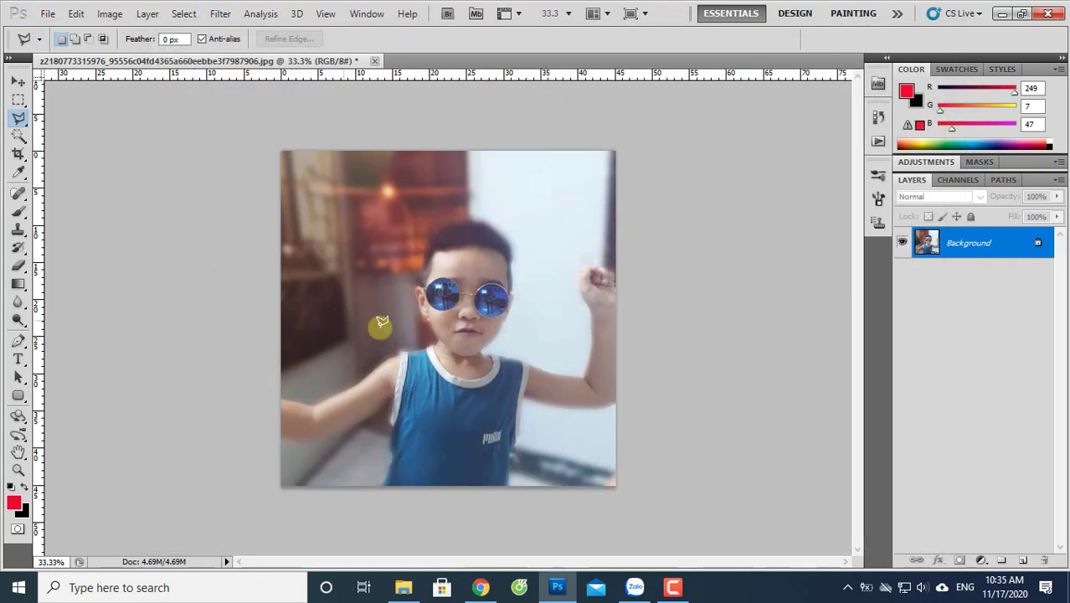
Save over the original JPEG at Maximum quality 12, then select the Move tool
click(48, 14)
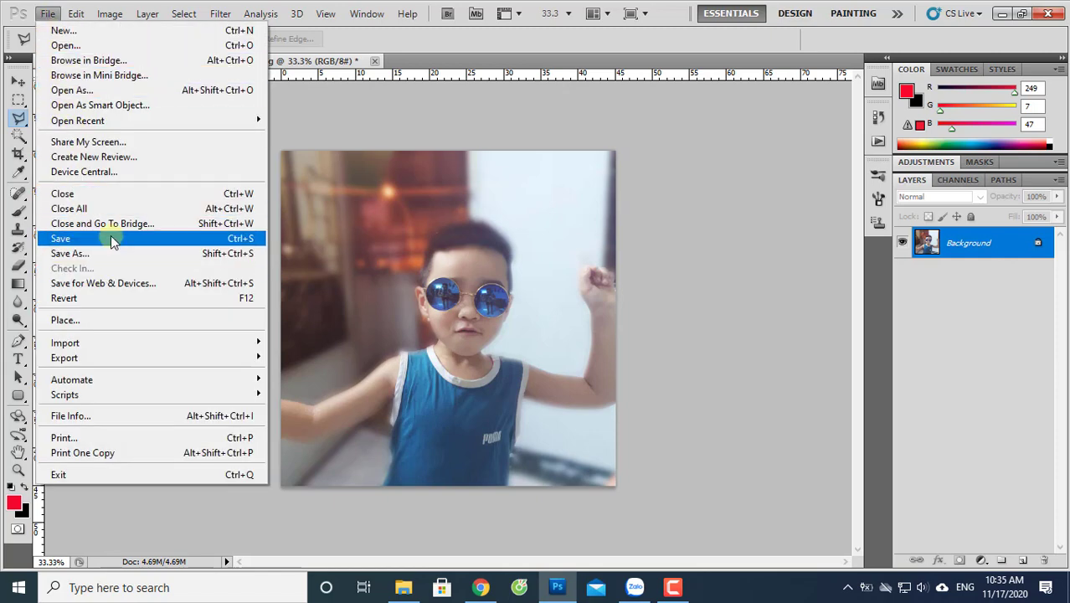
click(750, 240)
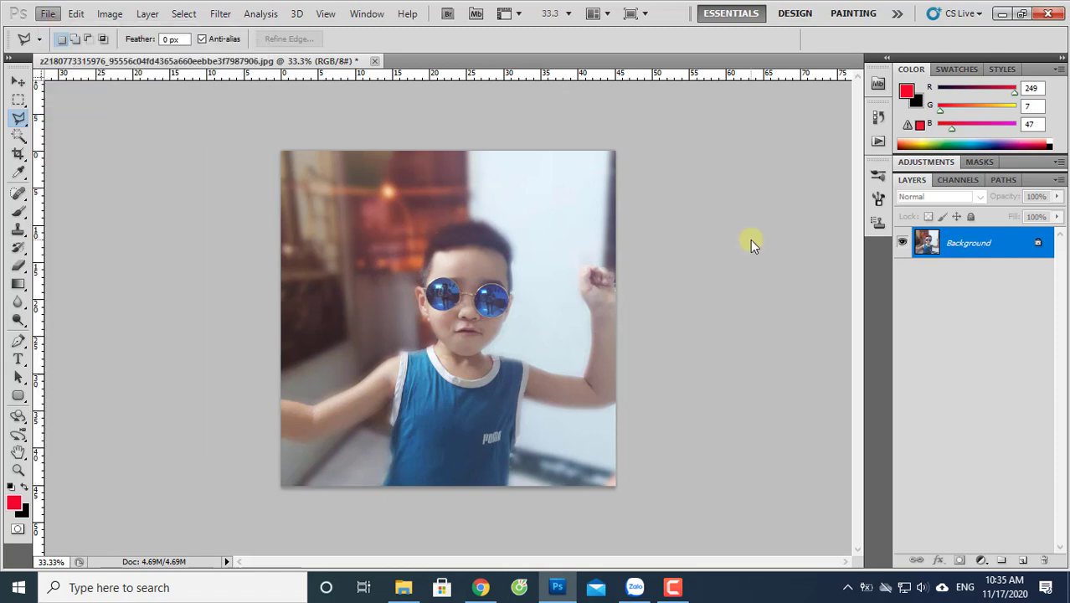
click(48, 15)
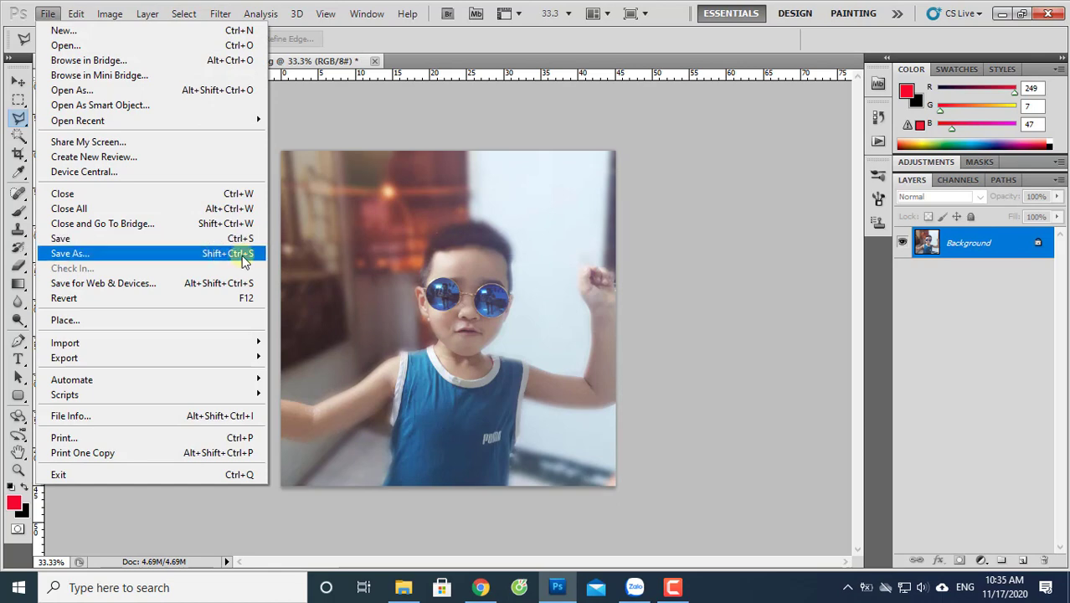
click(753, 244)
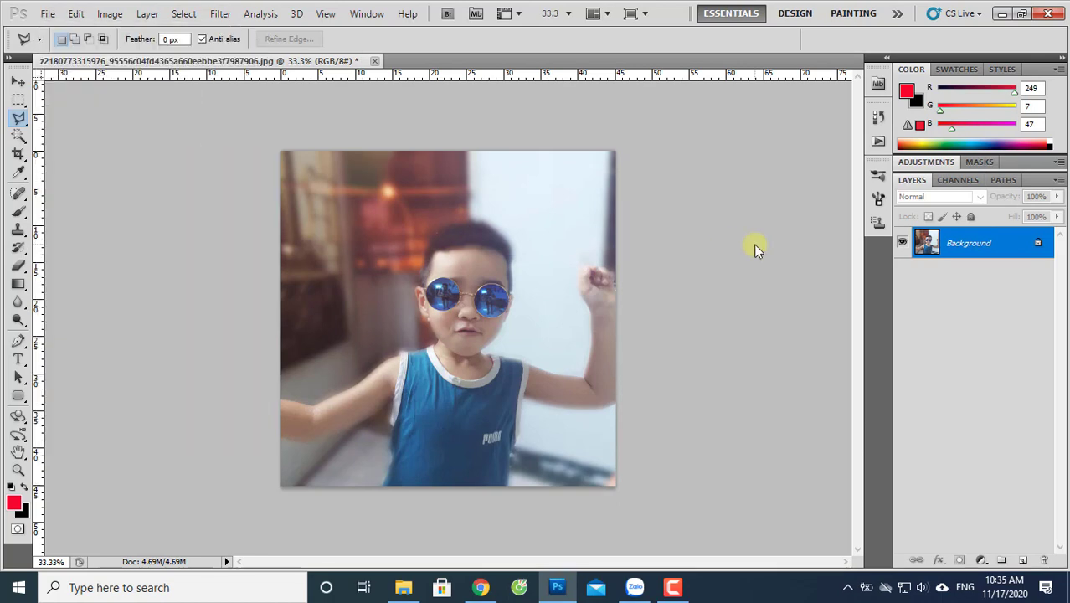
key(ctrl+s)
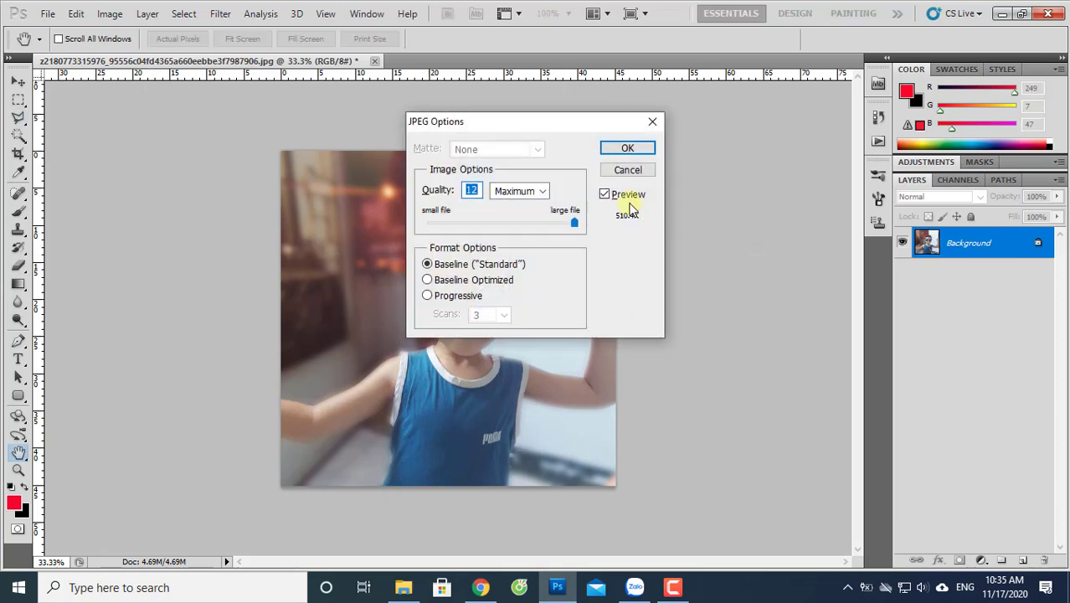
click(631, 151)
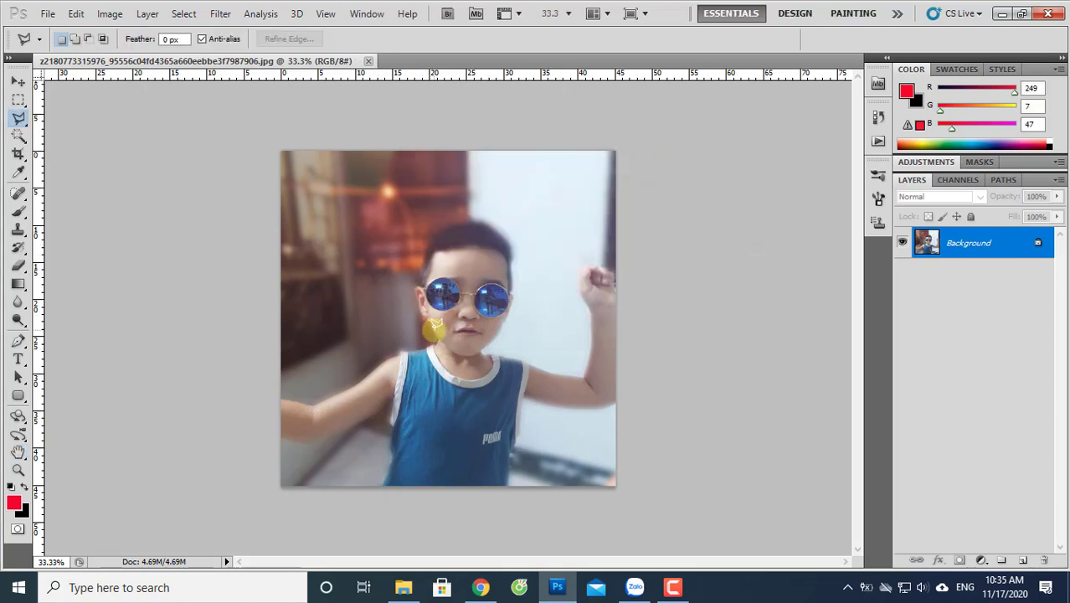
key(v)
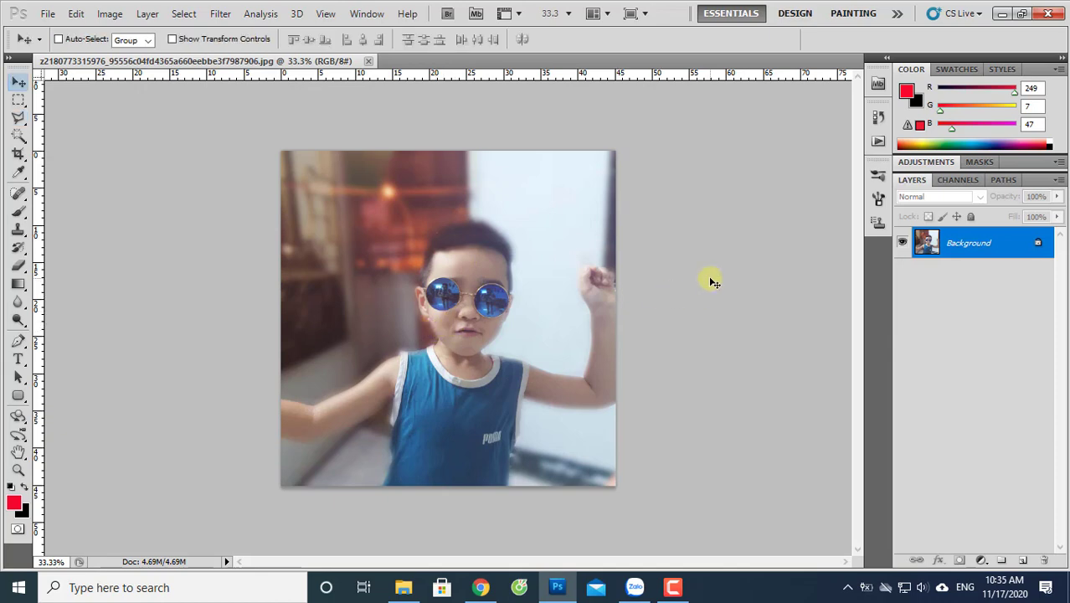